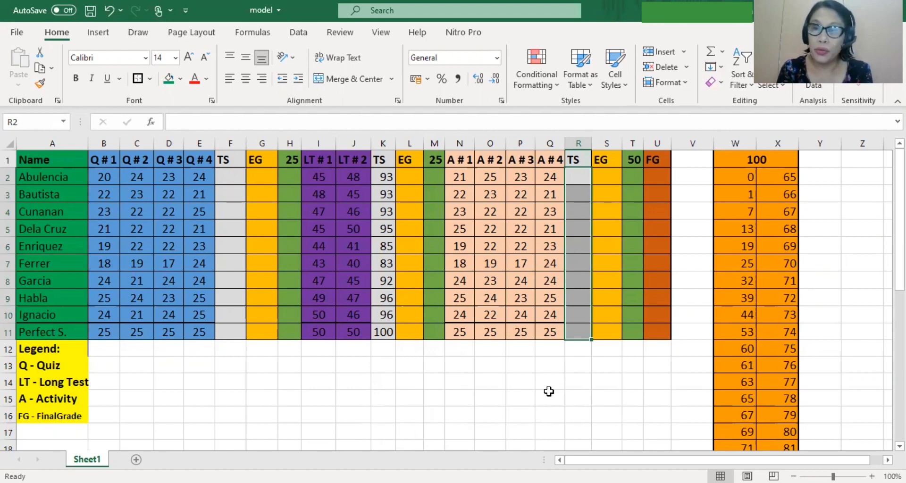
# Clear the long test total scores in K2:K11
pyautogui.click(382, 176)
pyautogui.hotkey('shift', 'Down')
pyautogui.hotkey('shift', 'Down')
pyautogui.hotkey('shift', 'Down')
pyautogui.hotkey('shift', 'Down')
pyautogui.hotkey('shift', 'Down')
pyautogui.hotkey('shift', 'Down')
pyautogui.hotkey('shift', 'Down')
pyautogui.hotkey('shift', 'Down')
pyautogui.hotkey('shift', 'Down')
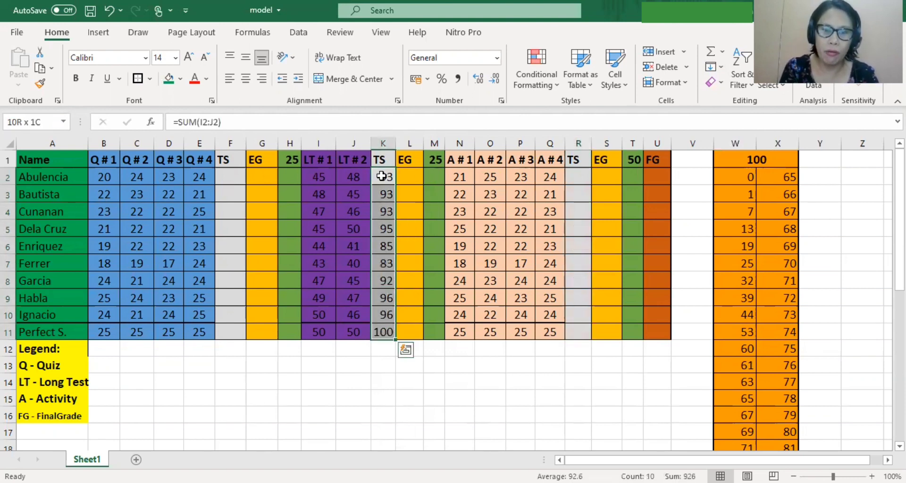
pyautogui.press('Delete')
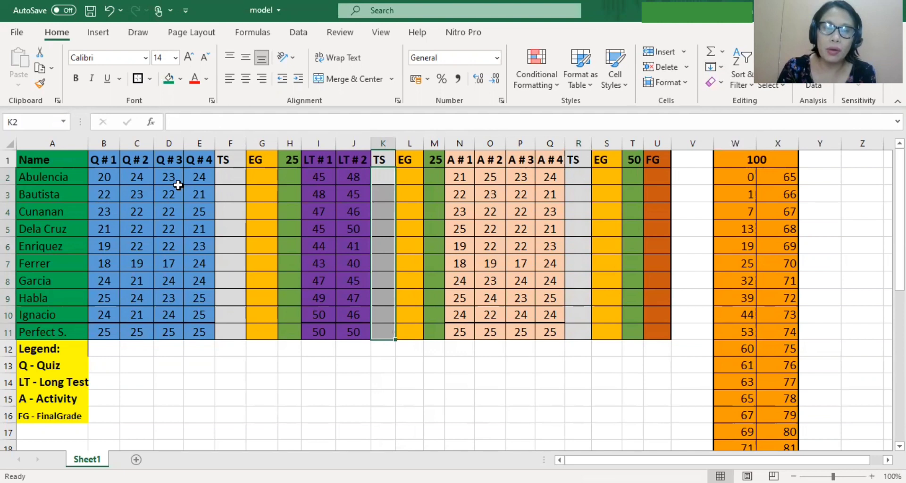
# Total the four quiz scores in F2 with =SUM(B2:E2) and fill the formula down to F11
pyautogui.click(227, 177)
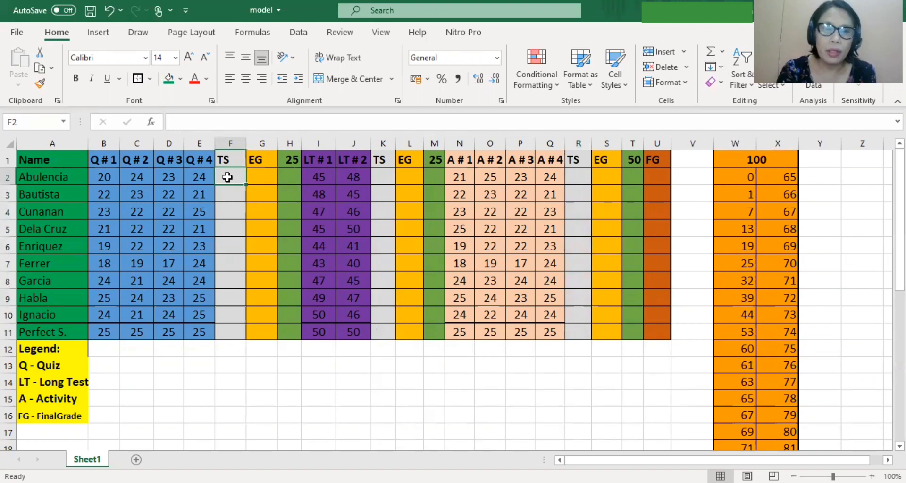
pyautogui.write('=')
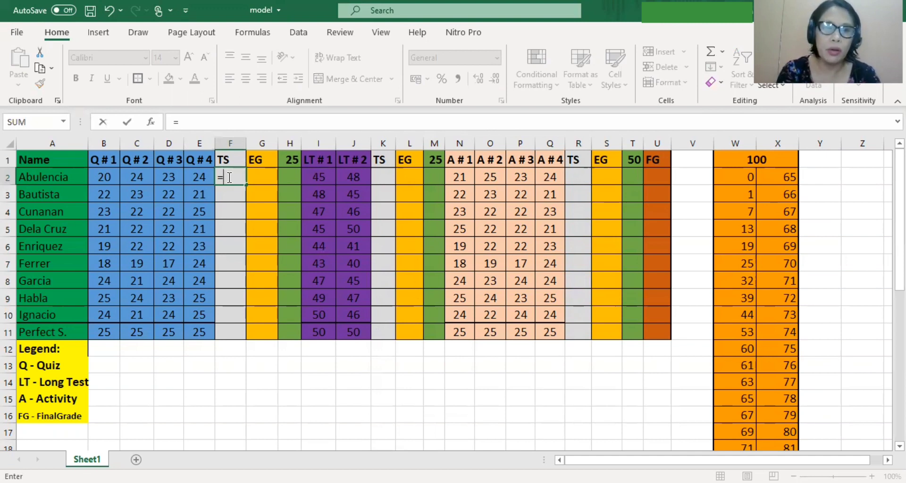
pyautogui.write('sum')
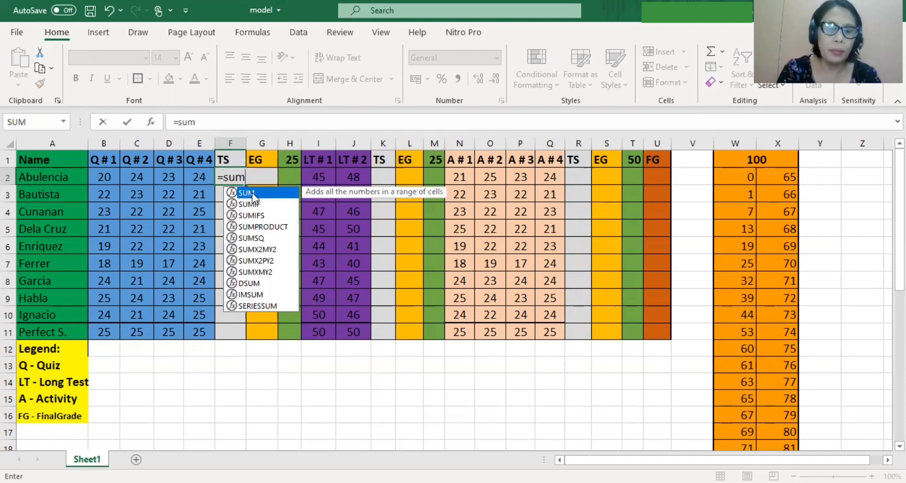
pyautogui.write('(')
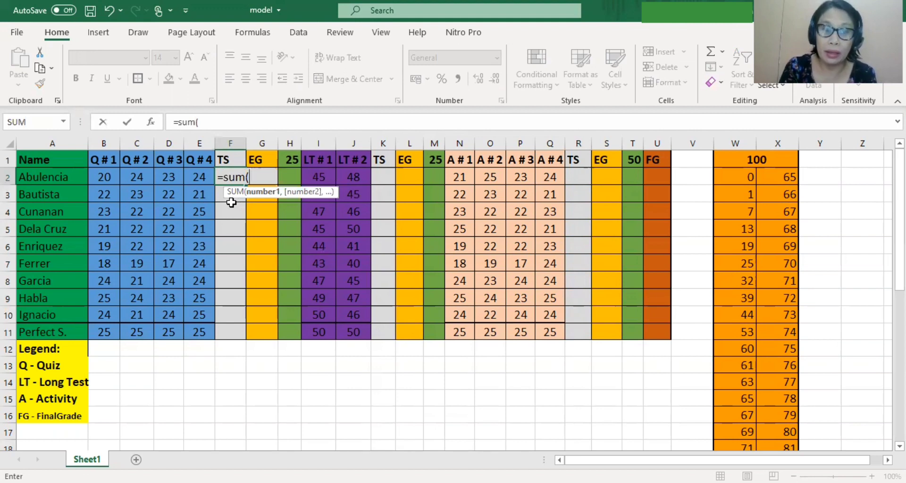
pyautogui.click(101, 177)
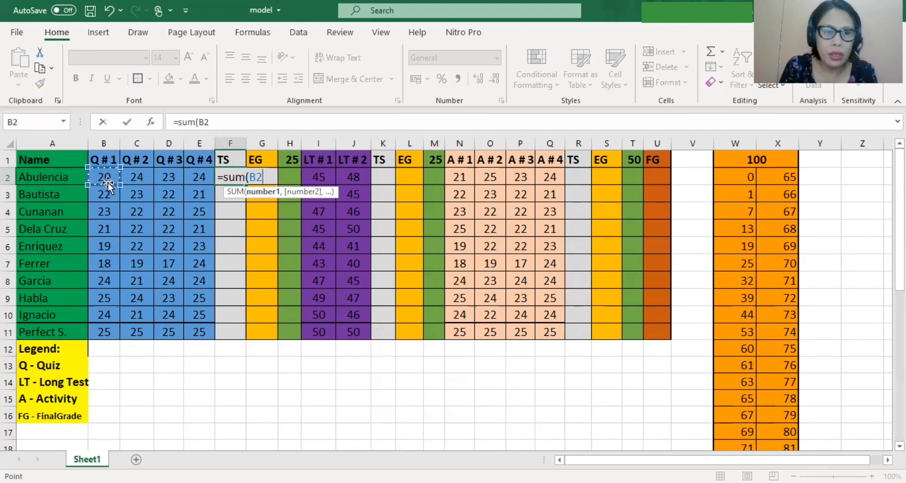
pyautogui.write(':E2')
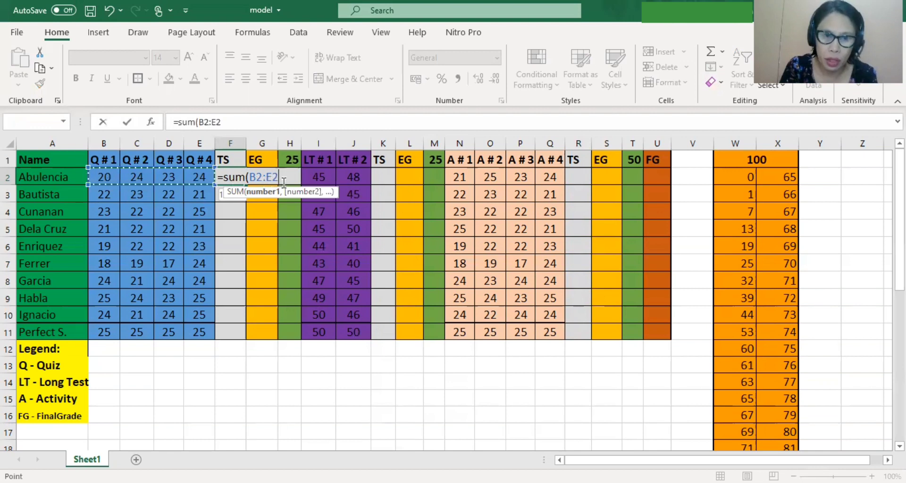
pyautogui.write(')')
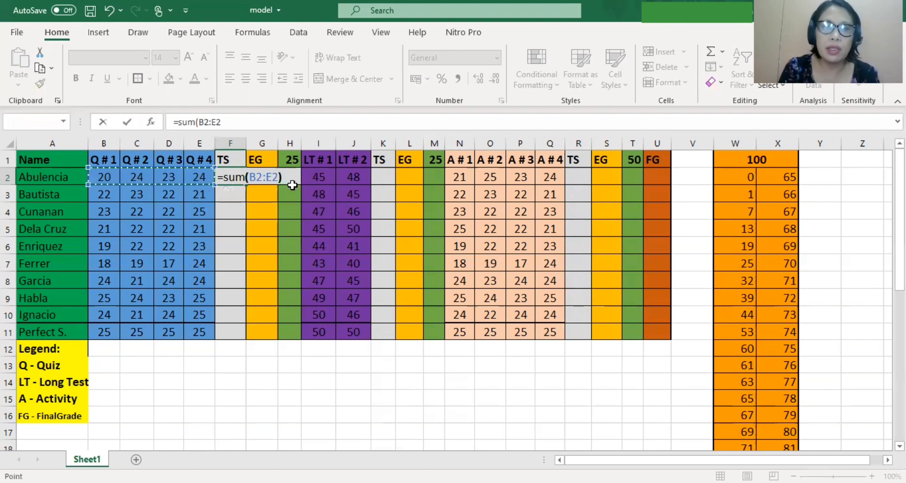
pyautogui.press('Return')
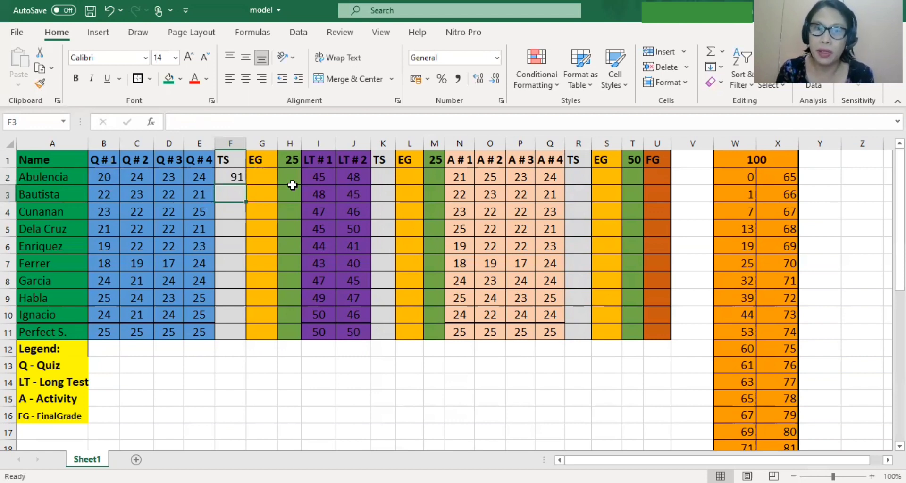
pyautogui.click(235, 178)
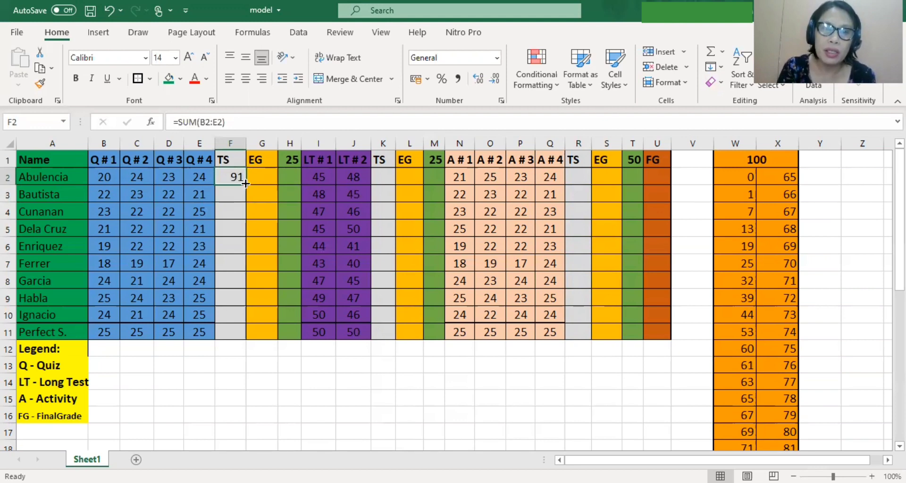
pyautogui.moveTo(245, 184); pyautogui.dragTo(237, 336)
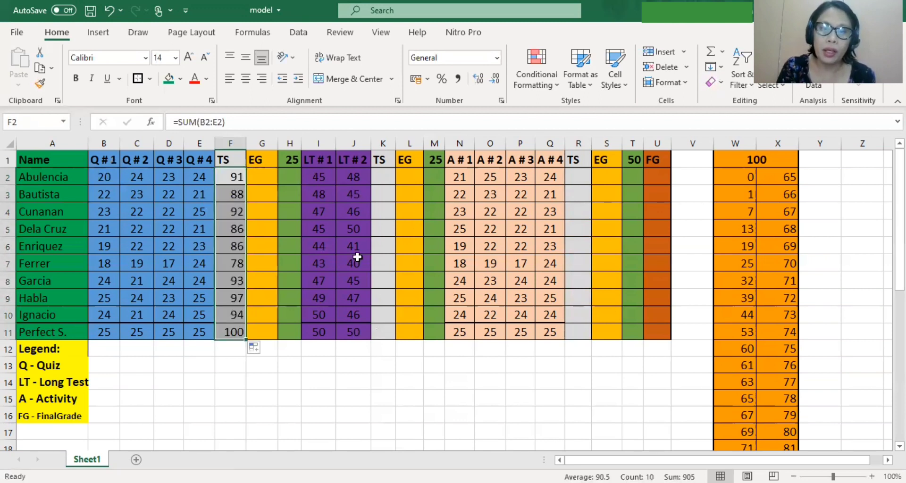
# Total the two long test scores in K2 with =SUM(I2:J2) and fill the formula down to K11
pyautogui.click(385, 177)
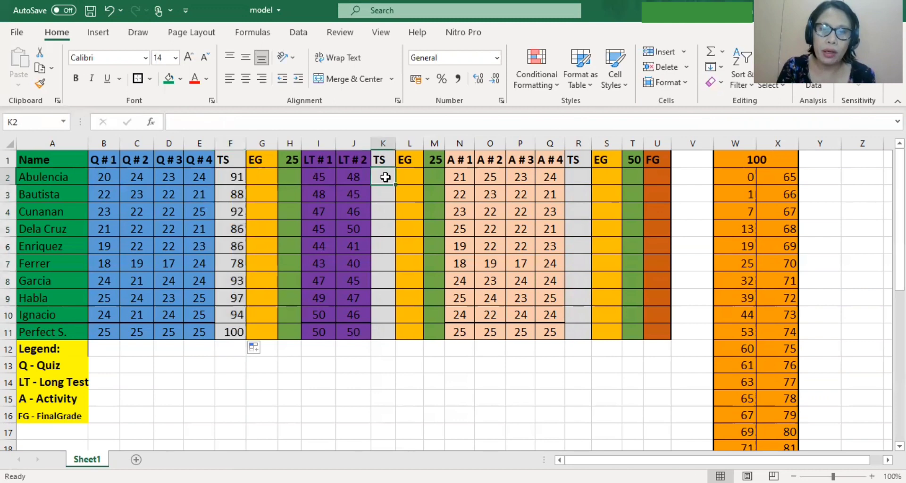
pyautogui.write('=')
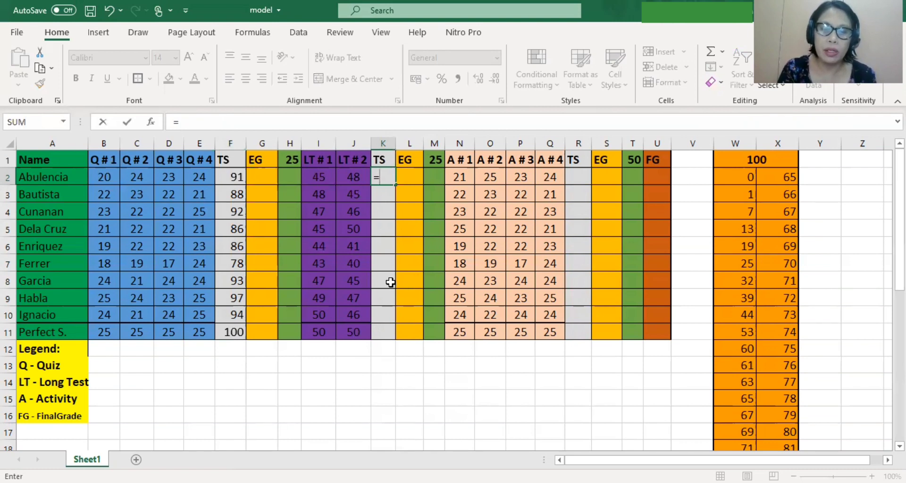
pyautogui.write('sum')
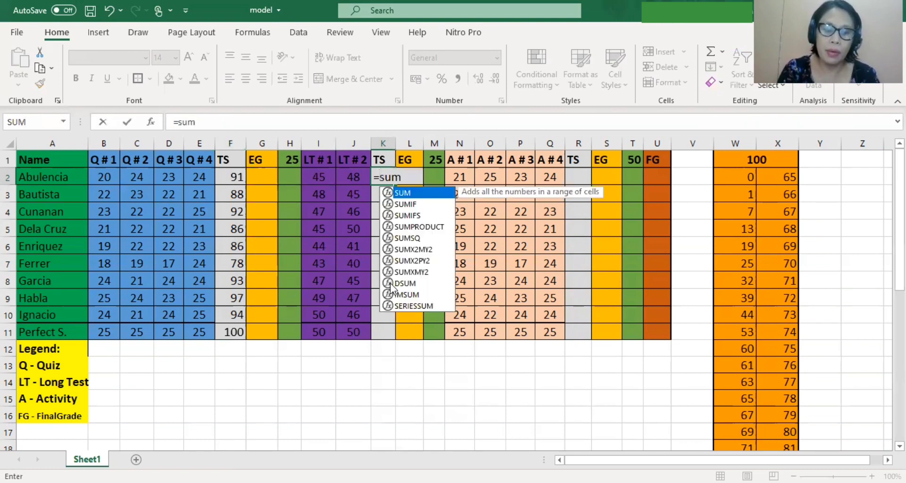
pyautogui.write('(')
pyautogui.click(311, 176)
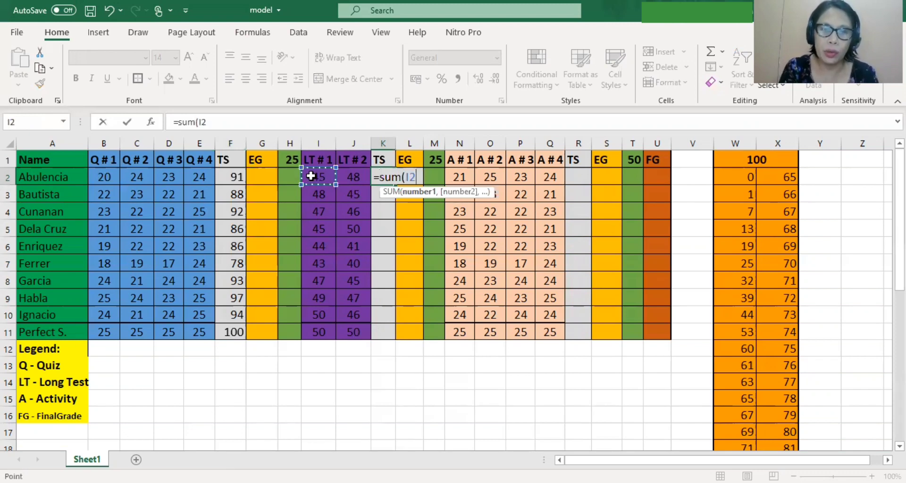
pyautogui.hotkey('shift', 'Right')
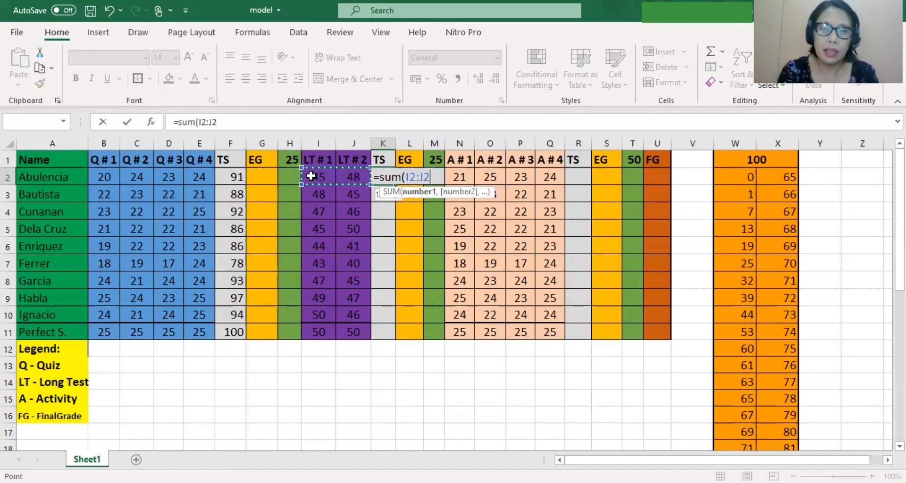
pyautogui.write(')')
pyautogui.press('Return')
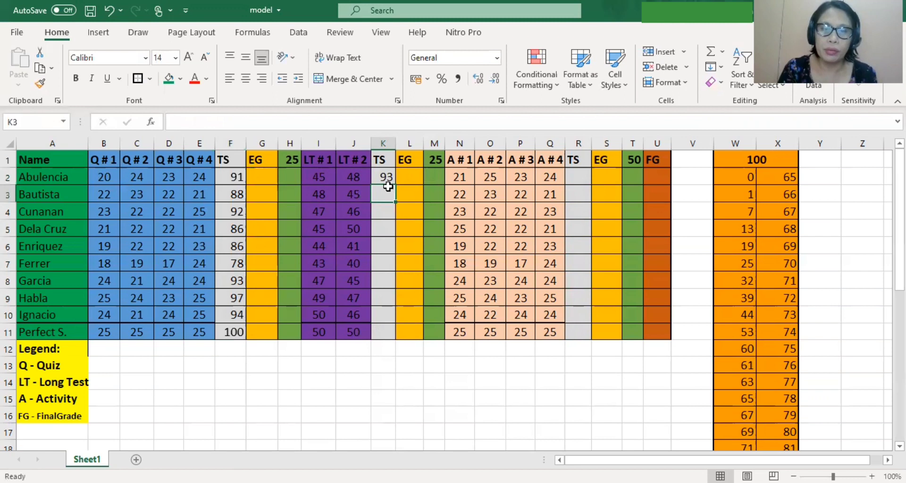
pyautogui.click(383, 179)
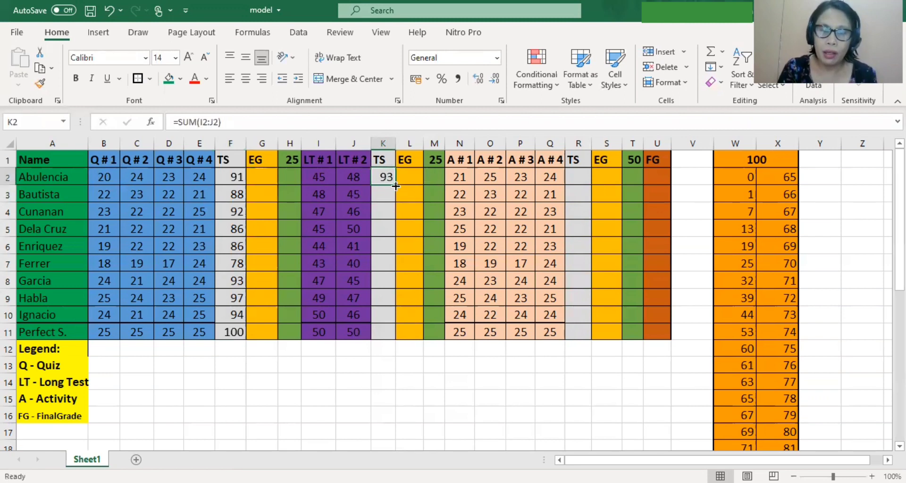
pyautogui.moveTo(395, 186); pyautogui.dragTo(386, 338)
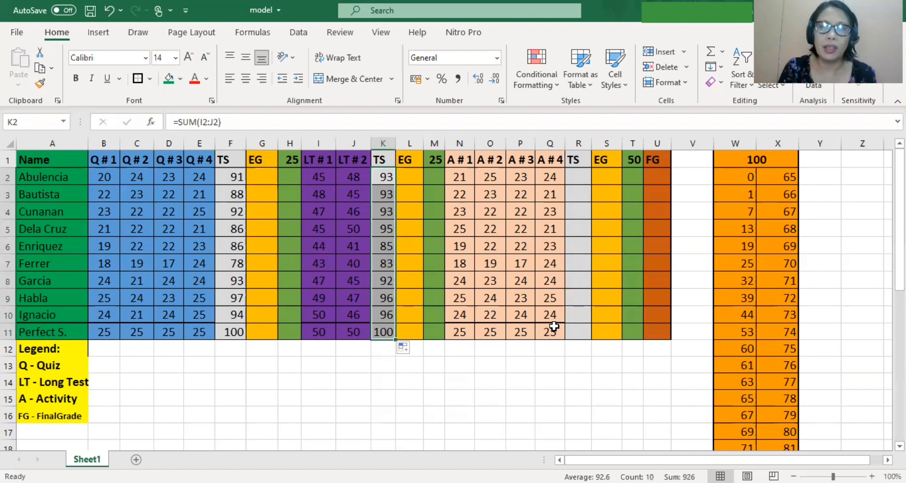
# Total the four activity scores in R2 with =SUM(N2:Q2) and fill the formula down to R11
pyautogui.click(579, 177)
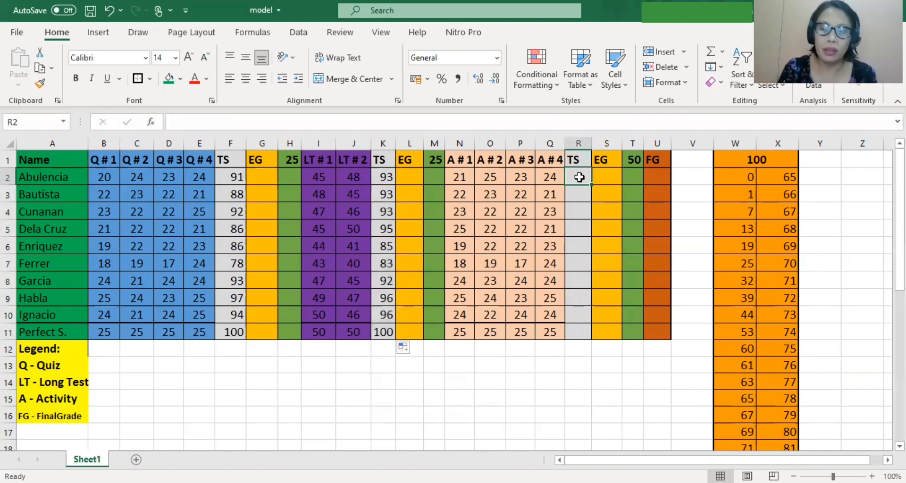
pyautogui.write('=')
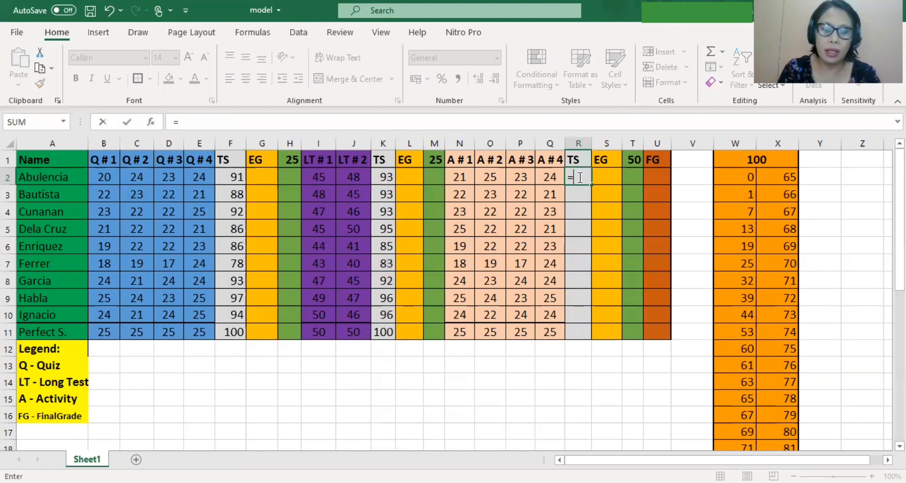
pyautogui.write('sum')
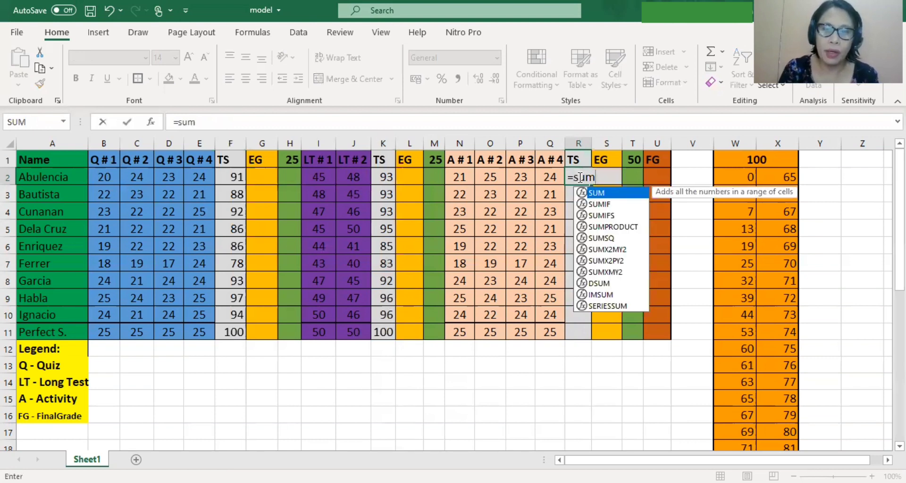
pyautogui.write('(')
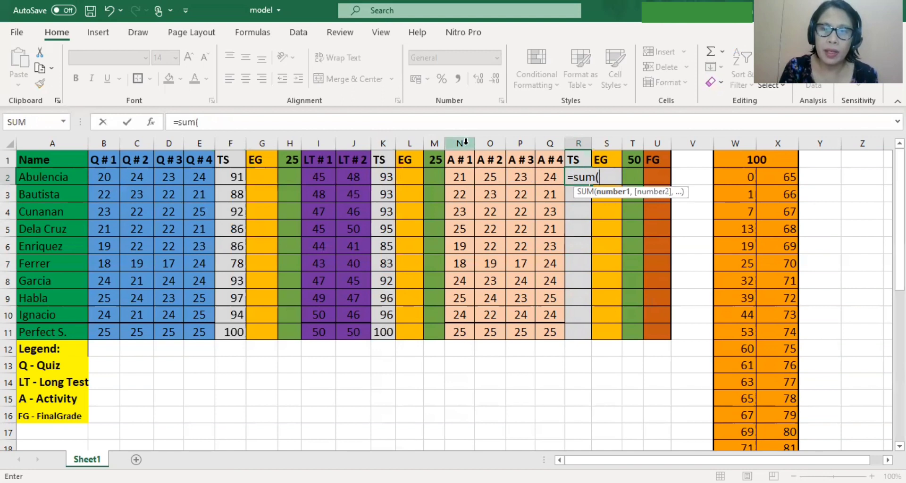
pyautogui.click(466, 176)
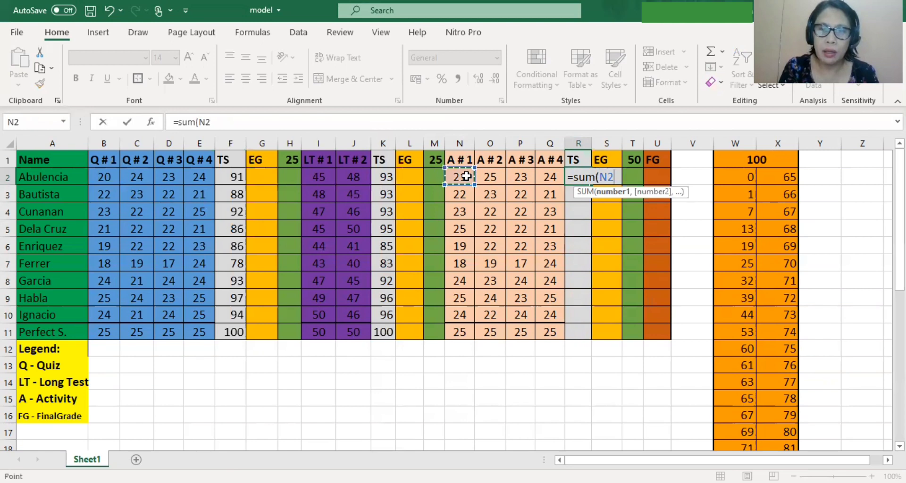
pyautogui.hotkey('shift', 'Right')
pyautogui.hotkey('shift', 'Right')
pyautogui.hotkey('shift', 'Right')
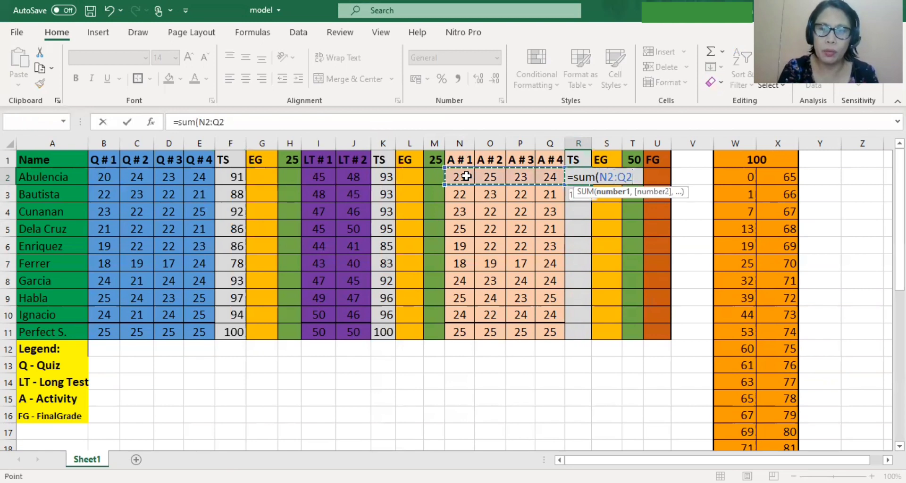
pyautogui.write(')')
pyautogui.press('Return')
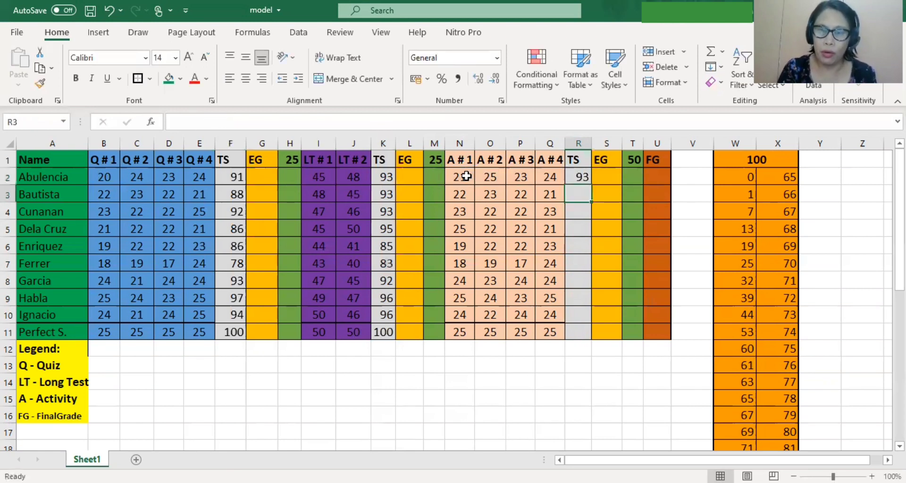
pyautogui.click(576, 177)
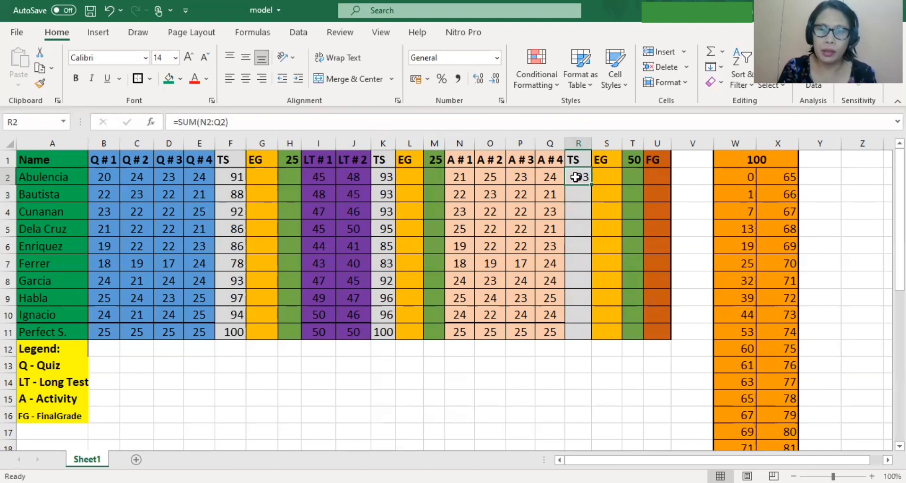
pyautogui.moveTo(592, 185); pyautogui.dragTo(592, 336)
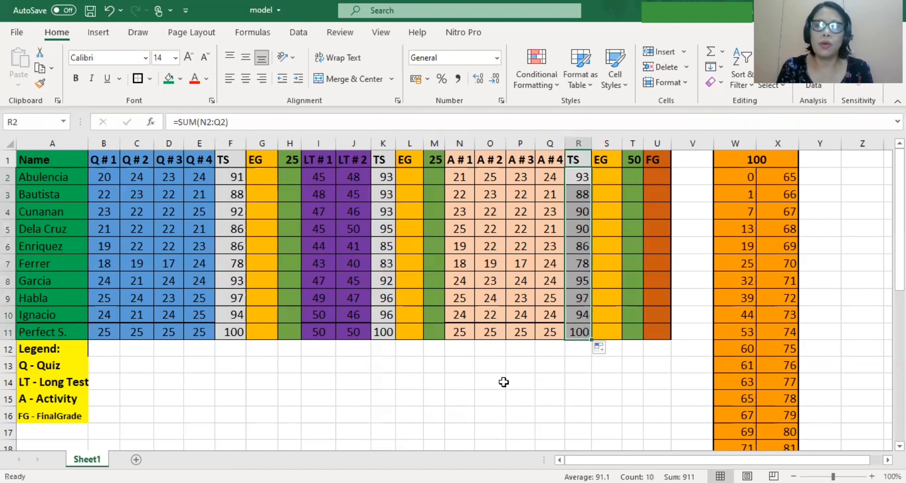
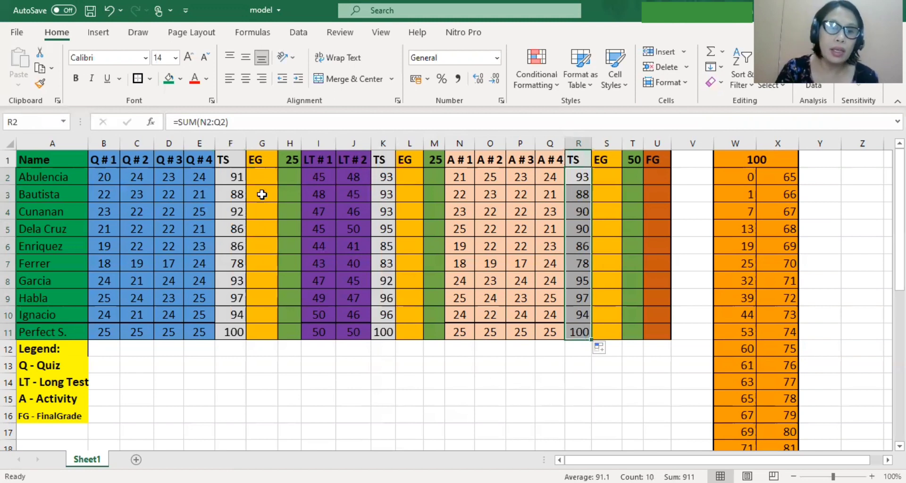
# Begin a VLOOKUP formula in G2 for the quiz equivalent grade, with total score F2 as the lookup value
pyautogui.click(258, 175)
pyautogui.write('=')
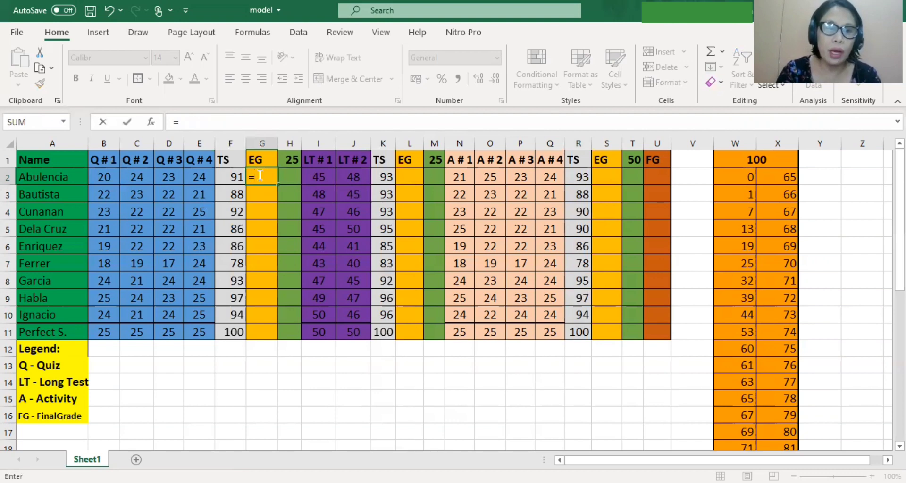
pyautogui.write('vlookup')
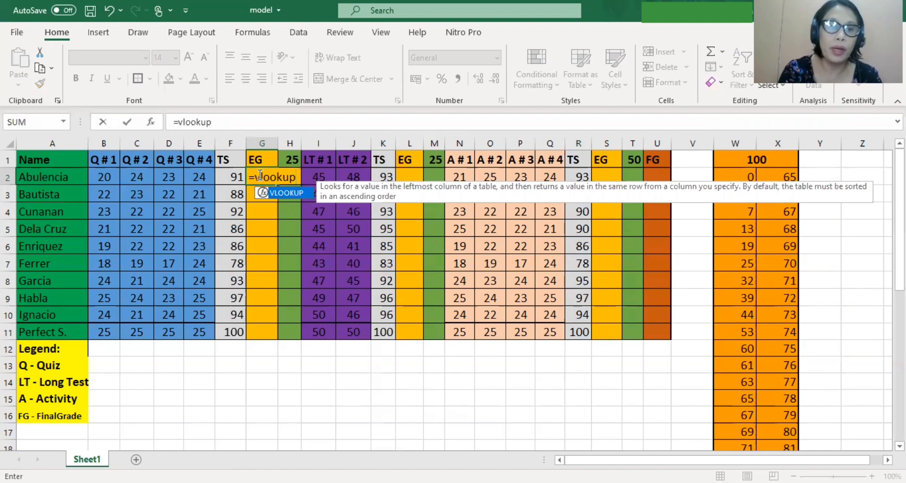
pyautogui.write('(')
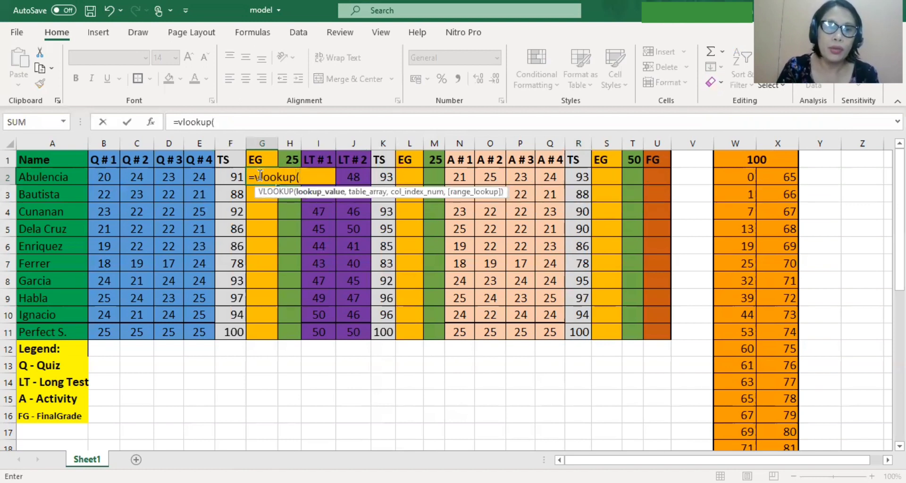
pyautogui.click(234, 179)
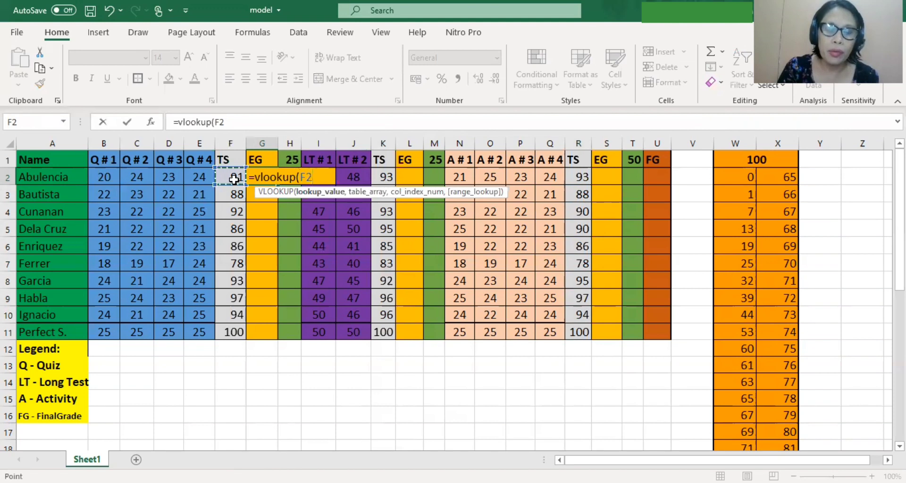
pyautogui.write(',')
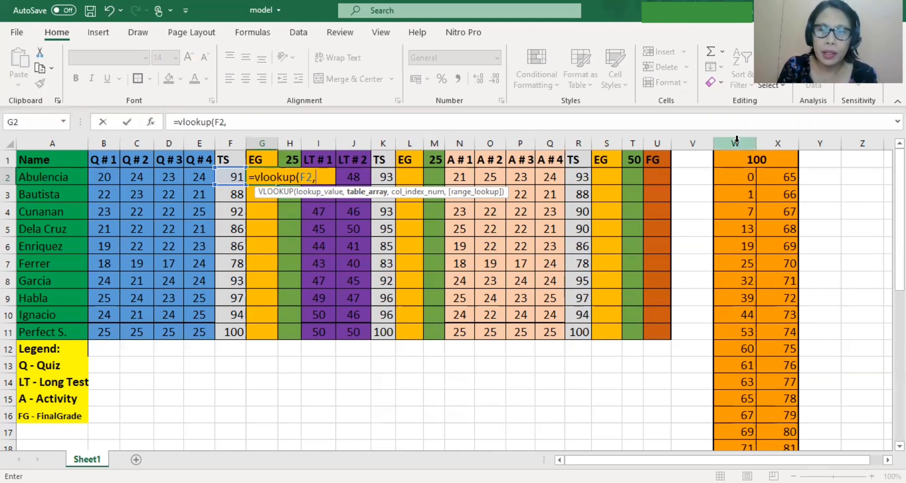
# Complete the VLOOKUP in G2 with table range W2:X37, column index 2 and approximate match TRUE
pyautogui.click(736, 177)
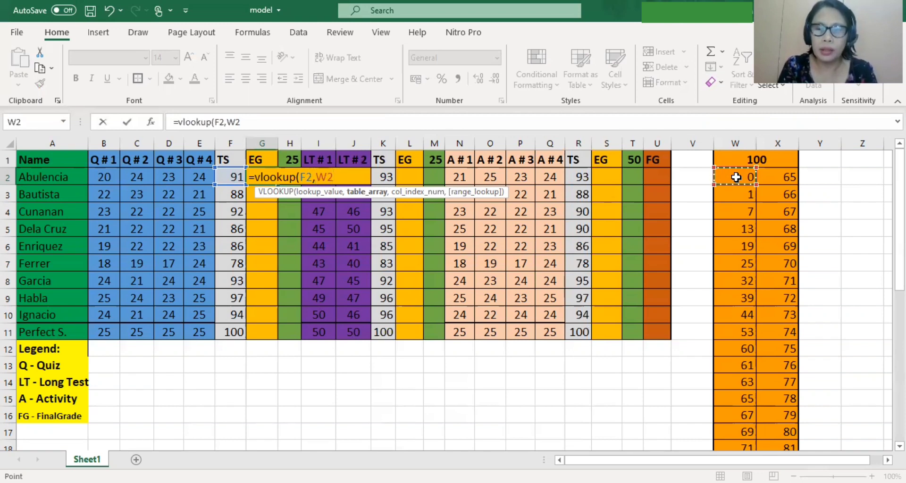
pyautogui.hotkey('ctrl', 'shift', 'Down')
pyautogui.hotkey('ctrl', 'shift', 'Right')
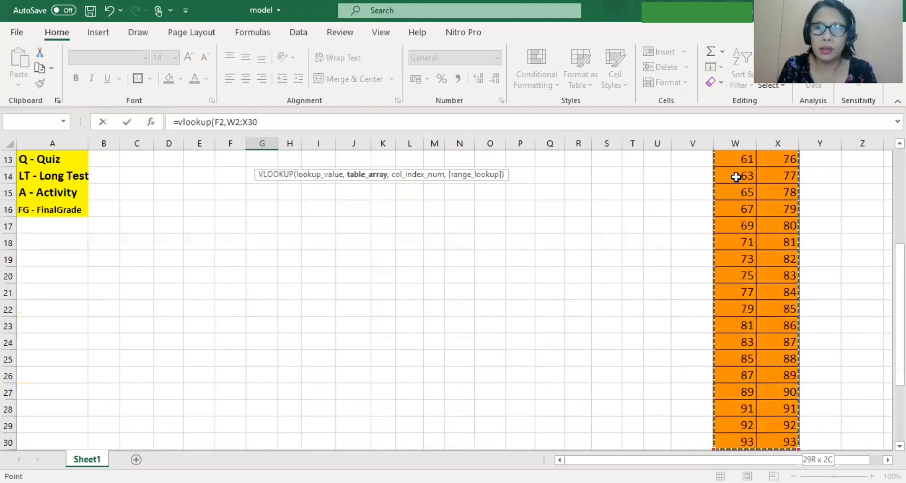
pyautogui.hotkey('shift', 'Down')
pyautogui.hotkey('shift', 'Down')
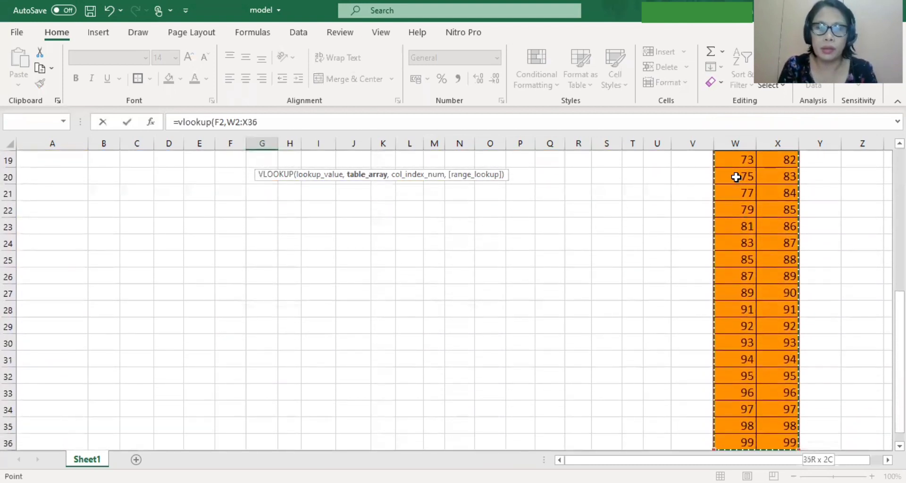
pyautogui.hotkey('shift', 'Down')
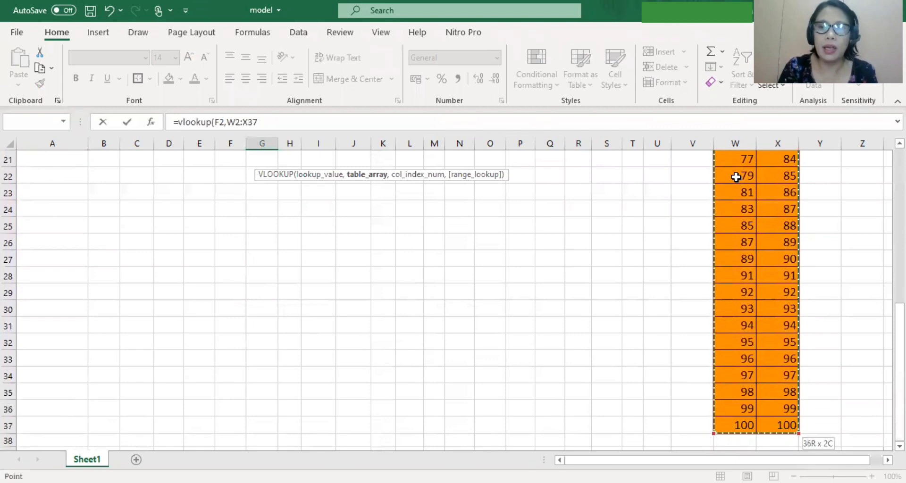
pyautogui.scroll(7, 736, 177)
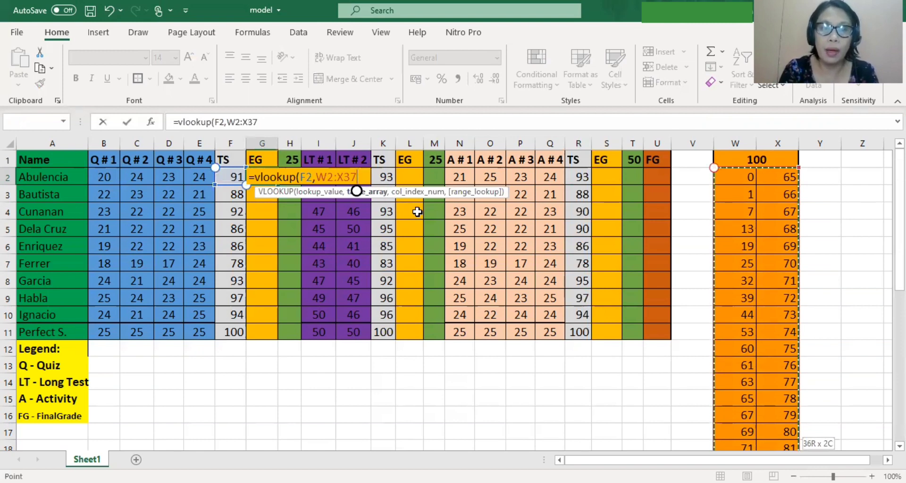
pyautogui.write(',2')
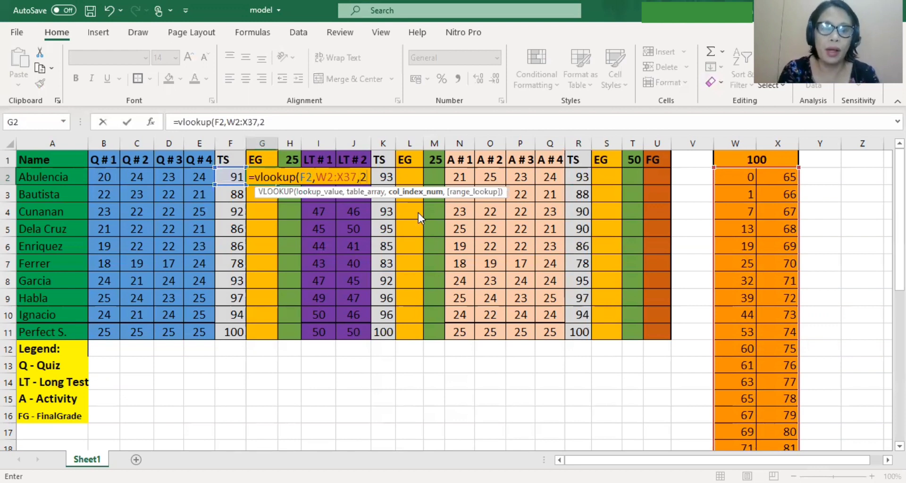
pyautogui.write(',true')
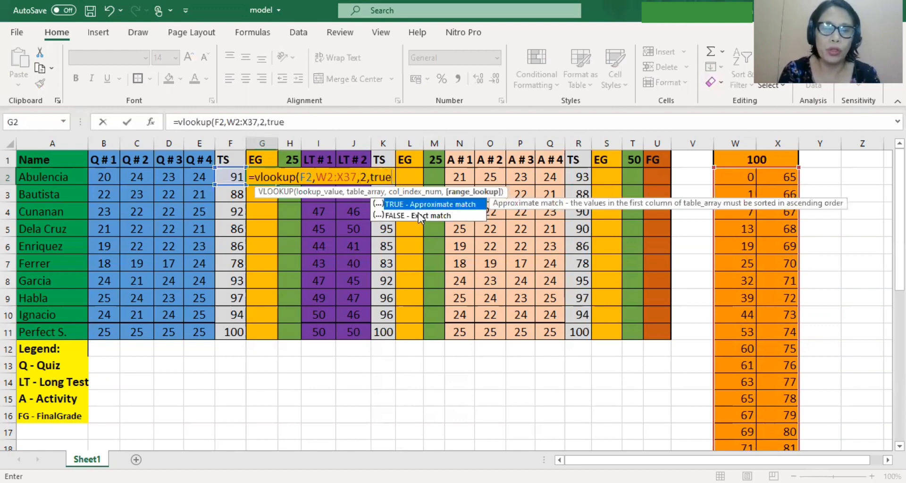
pyautogui.write(')')
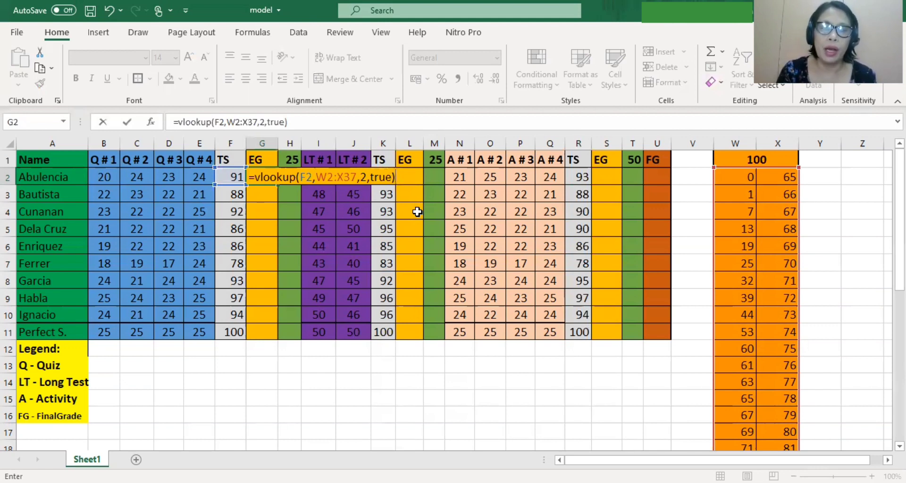
# Lock the table rows in the G2 formula as W$2:X$37 and enter the formula
pyautogui.click(329, 177)
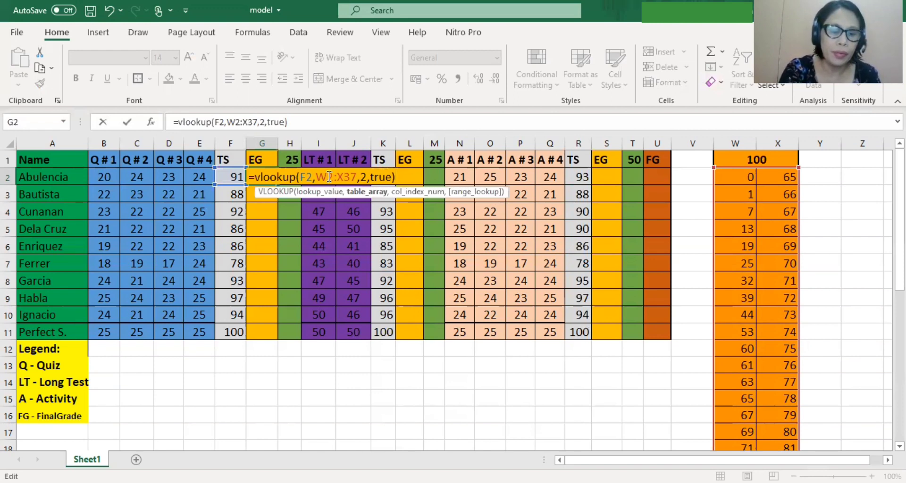
pyautogui.write('$')
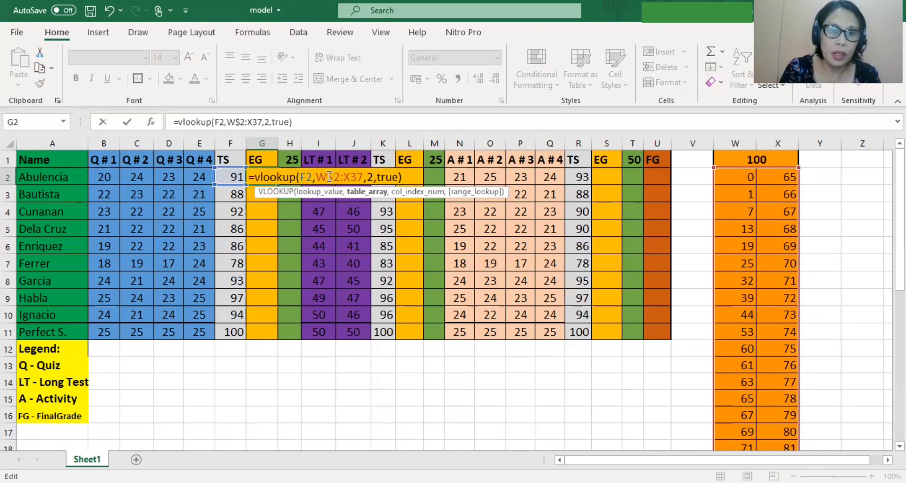
pyautogui.press('Right')
pyautogui.press('Right')
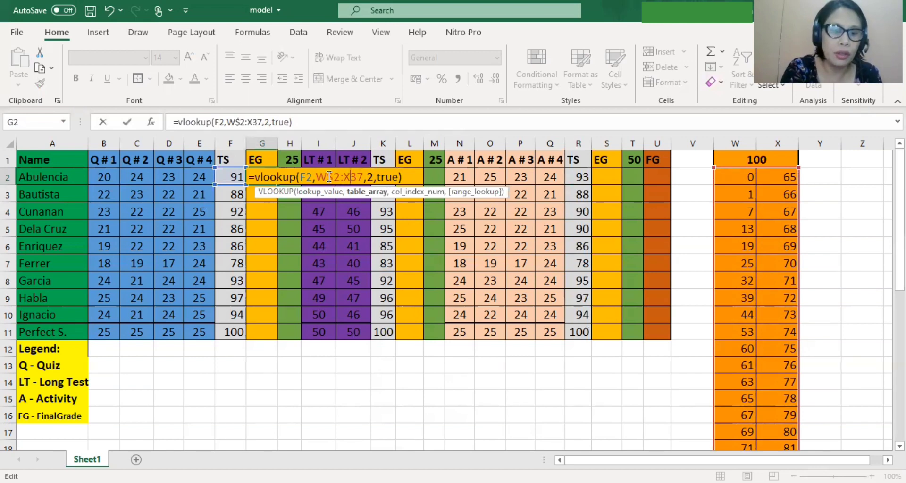
pyautogui.write('$')
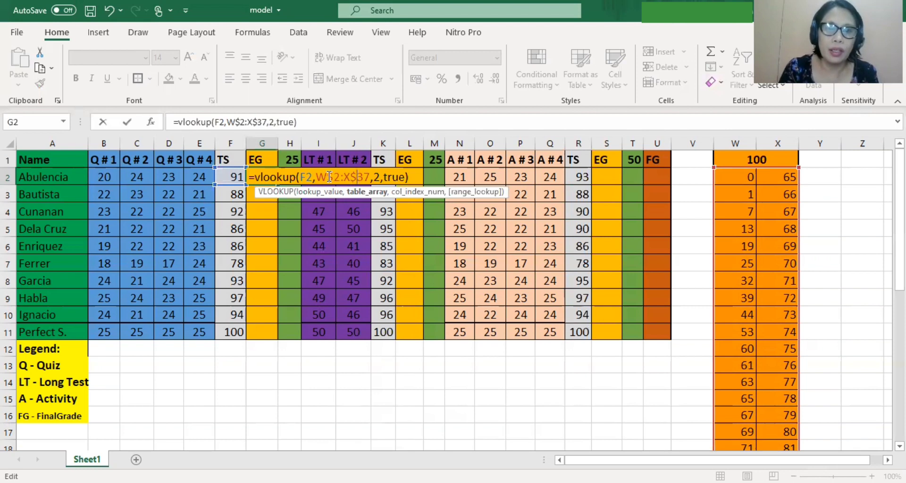
pyautogui.press('Return')
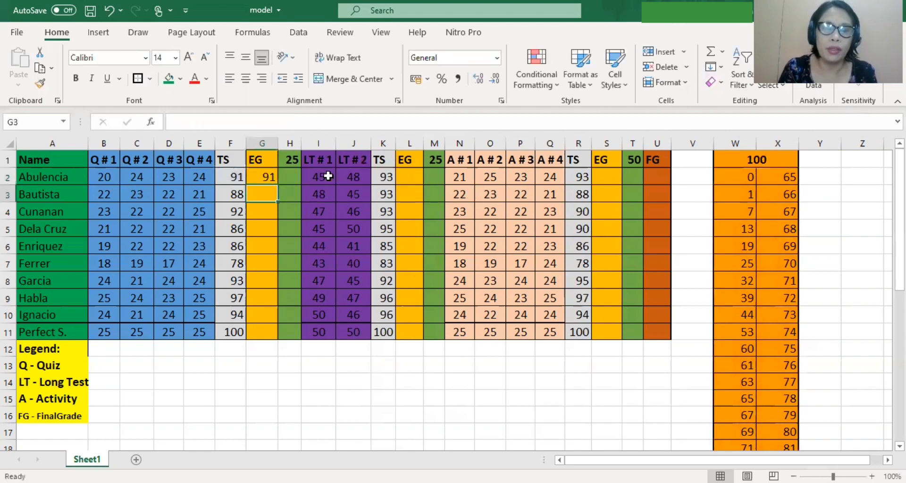
# Fill the quiz equivalent grade formula from G2 down to G11
pyautogui.click(238, 176)
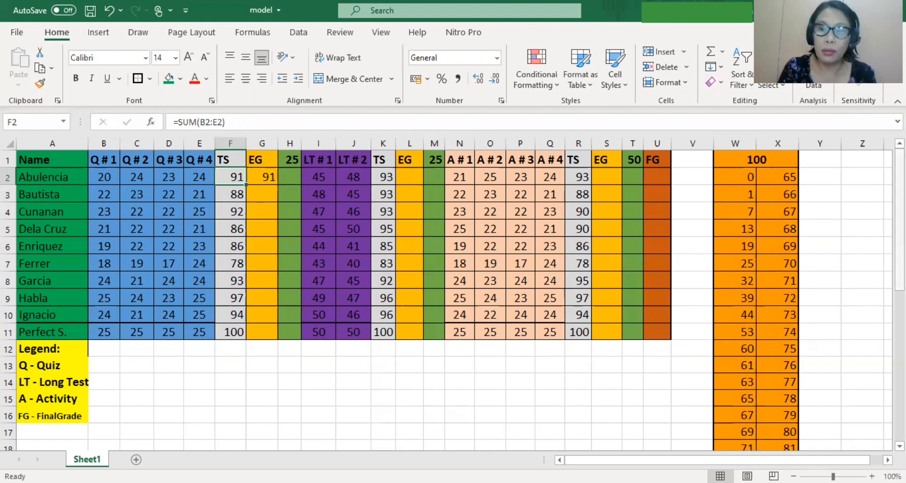
pyautogui.moveTo(900, 221)
pyautogui.mouseDown()
pyautogui.moveTo(899, 323)
pyautogui.moveTo(900, 219)
pyautogui.mouseUp()
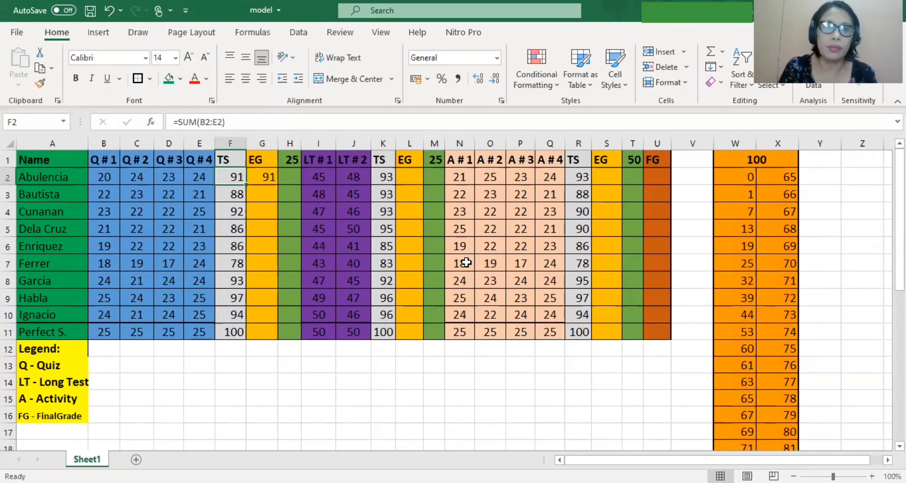
pyautogui.click(259, 176)
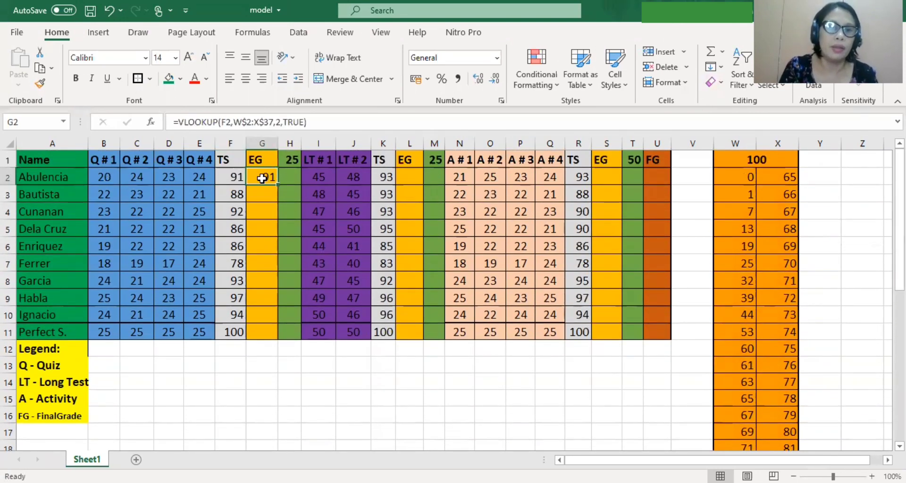
pyautogui.moveTo(277, 186); pyautogui.dragTo(272, 340)
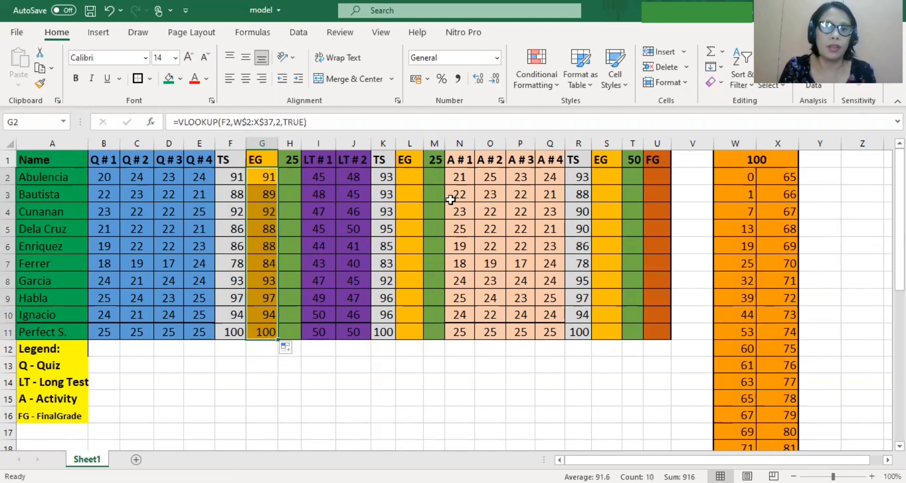
# Begin a VLOOKUP formula in L2 for the long test equivalent grade, with total score K2 as the lookup value
pyautogui.click(404, 175)
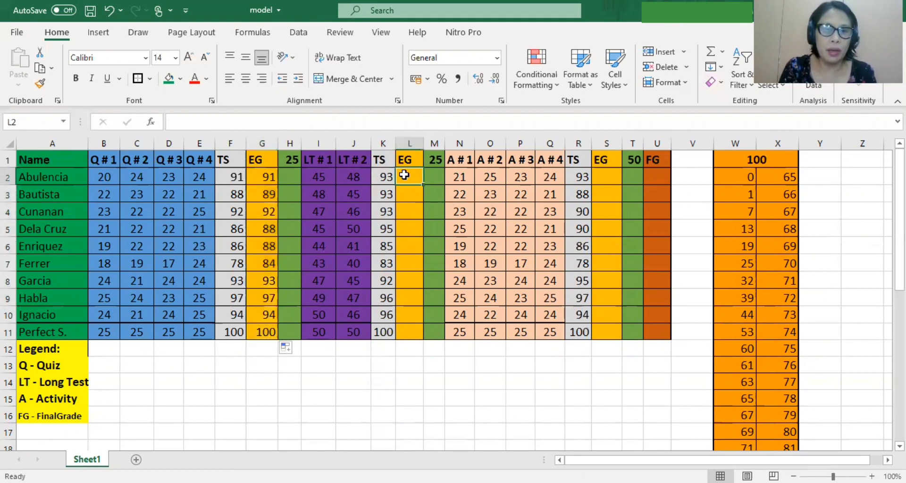
pyautogui.write('=')
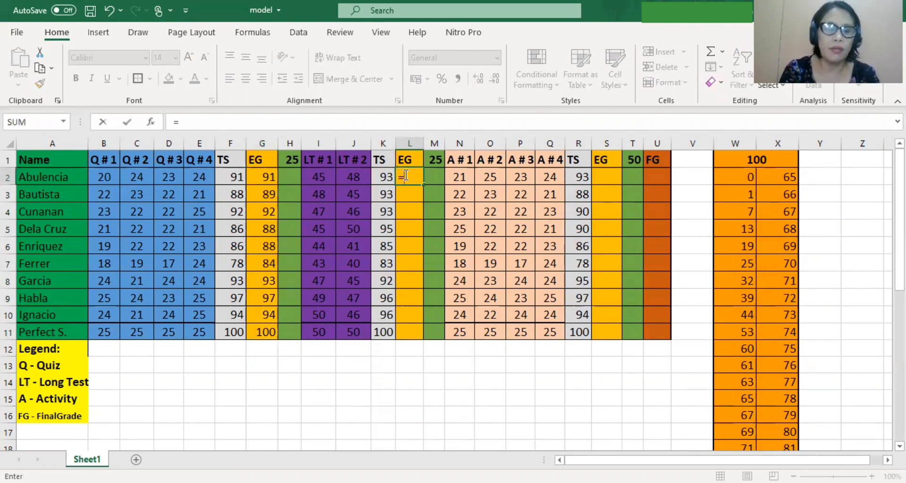
pyautogui.write('vlookup')
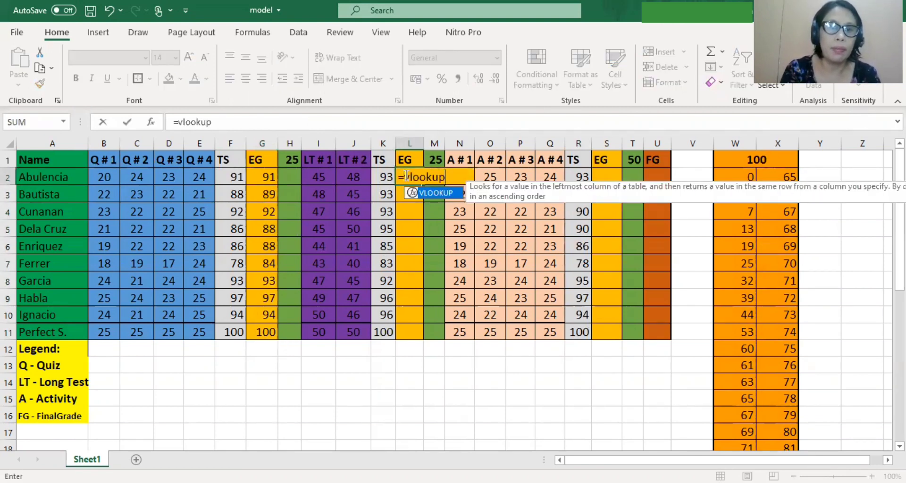
pyautogui.write('(')
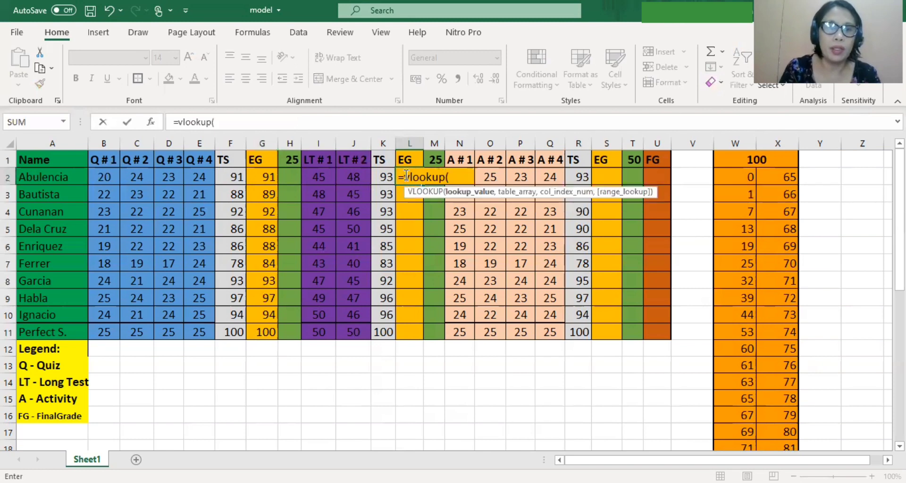
pyautogui.click(386, 178)
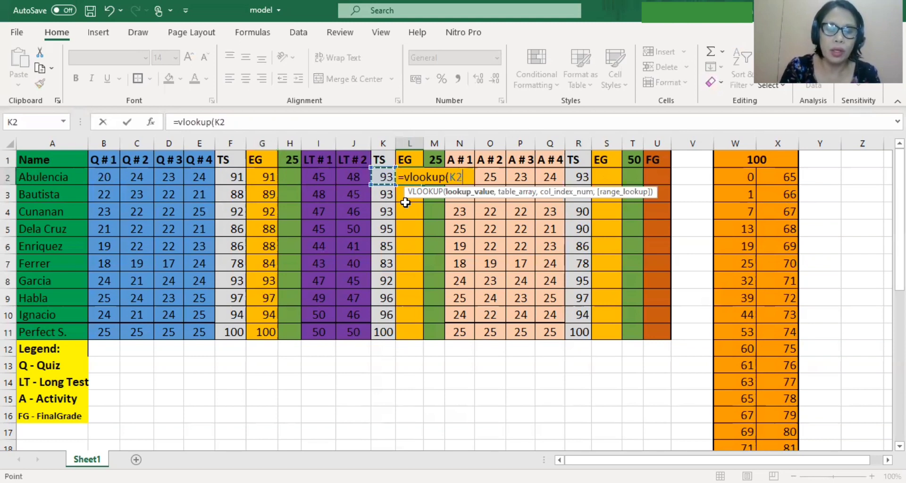
pyautogui.write(',')
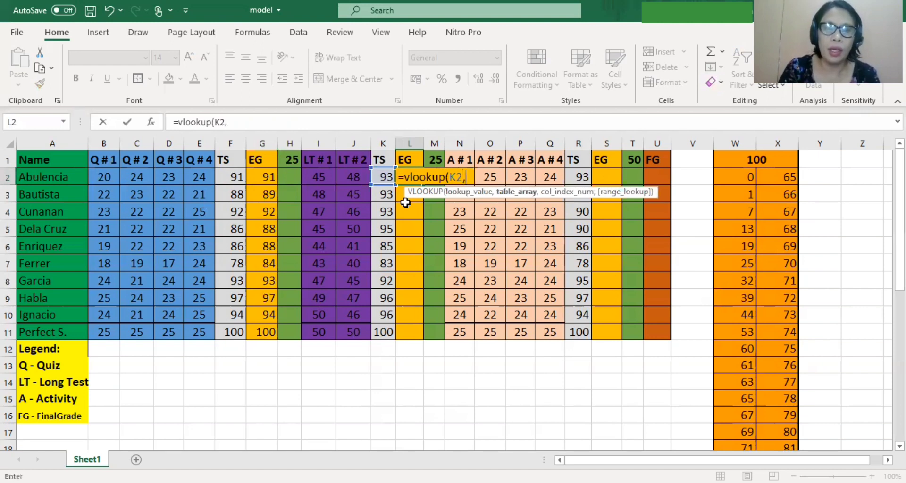
# Complete the VLOOKUP in L2 with table range W2:X37, column index 2 and approximate match TRUE
pyautogui.click(739, 171)
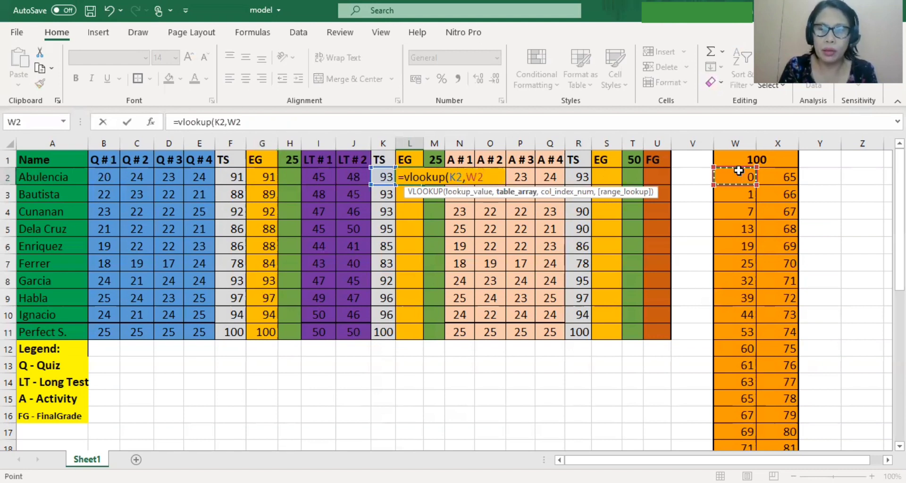
pyautogui.moveTo(739, 172); pyautogui.dragTo(739, 171)
pyautogui.scroll(7, 739, 170)
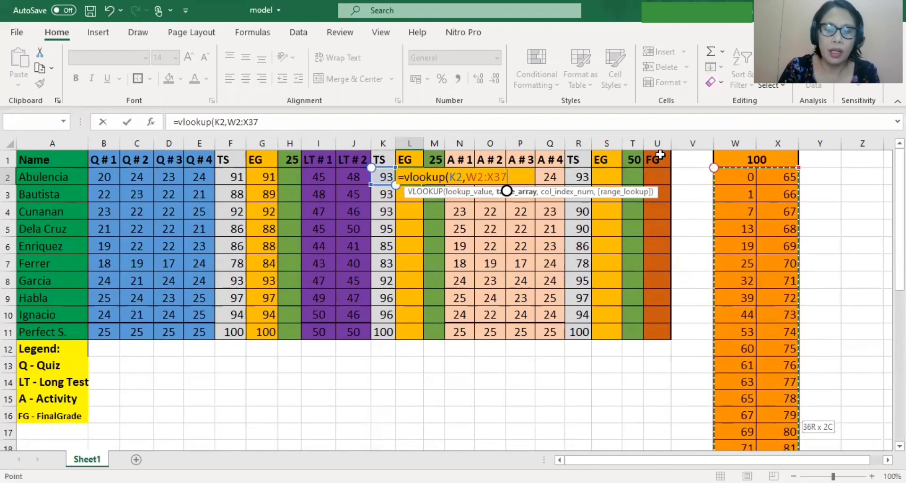
pyautogui.write(',2')
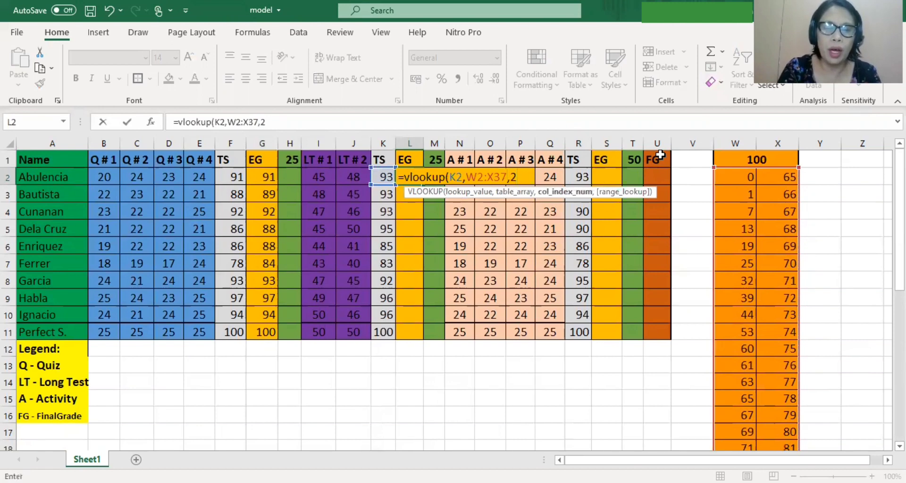
pyautogui.write(',')
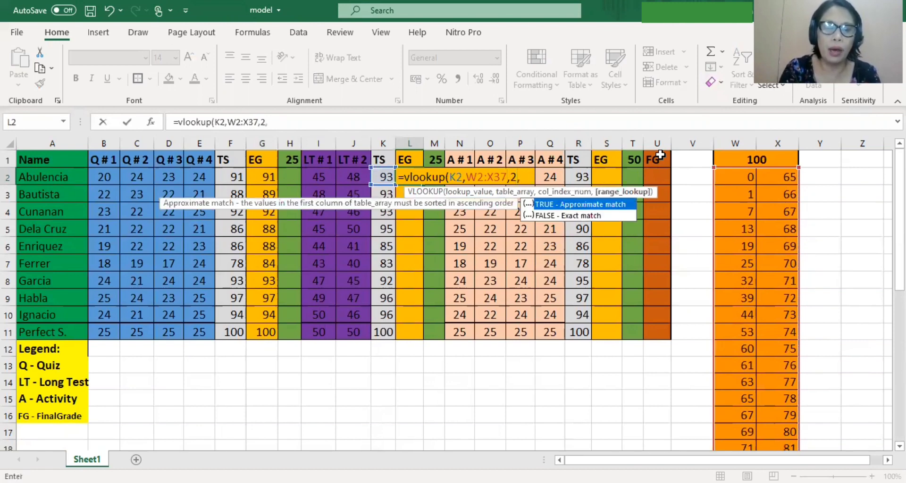
pyautogui.write('true)')
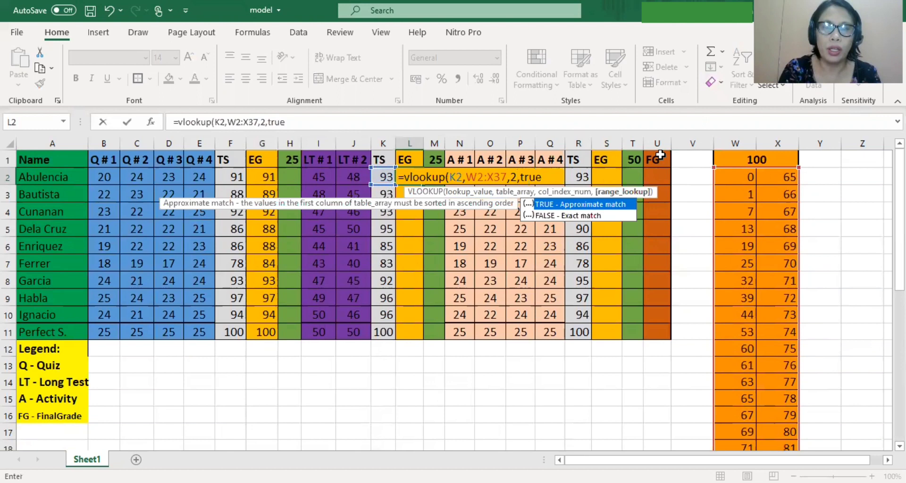
# Lock the table rows in the L2 formula as W$2:X$37 and enter the formula
pyautogui.click(479, 176)
pyautogui.write('$')
pyautogui.press('Right')
pyautogui.press('Right')
pyautogui.press('Right')
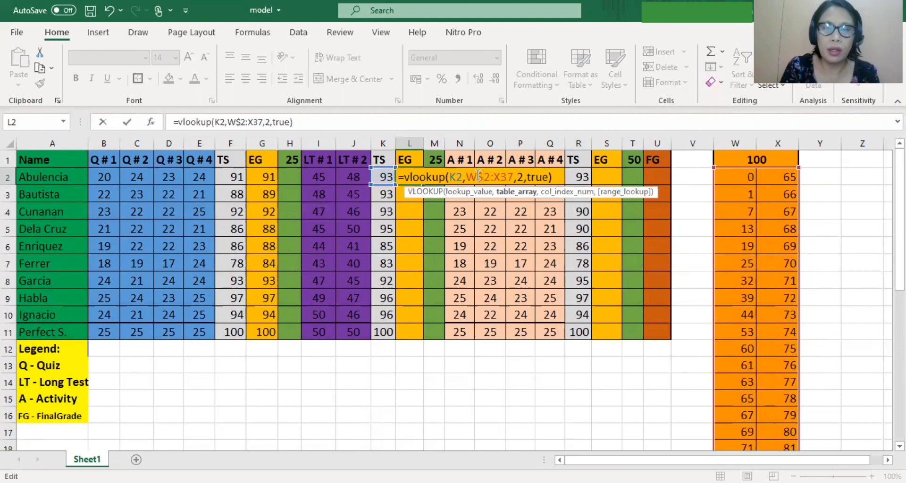
pyautogui.write('$')
pyautogui.press('Return')
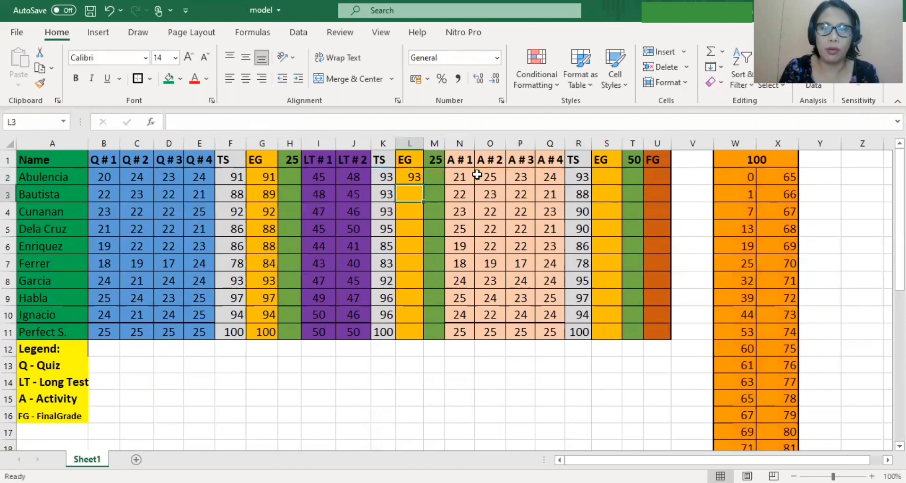
# Fill the long test equivalent grade formula from L2 down to L11
pyautogui.click(411, 177)
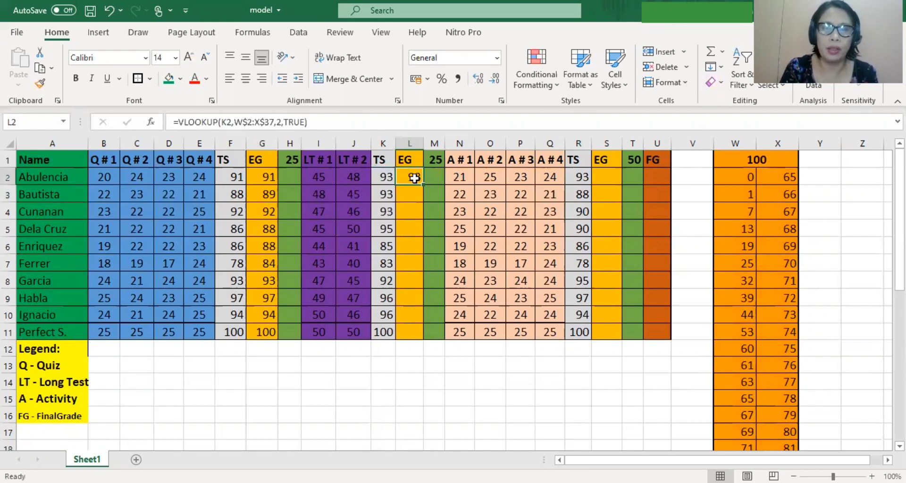
pyautogui.moveTo(422, 185); pyautogui.dragTo(426, 338)
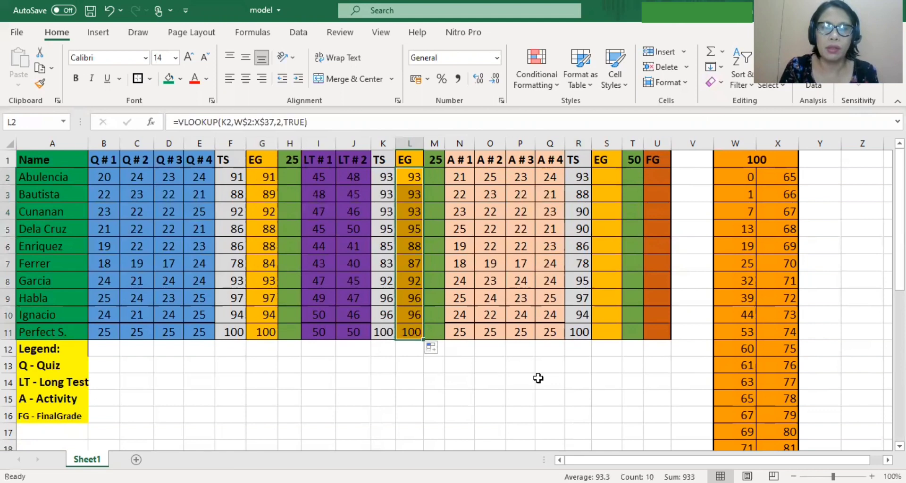
# Begin a VLOOKUP formula in S2 for the activity equivalent grade, with total score R2 as the lookup value
pyautogui.click(600, 177)
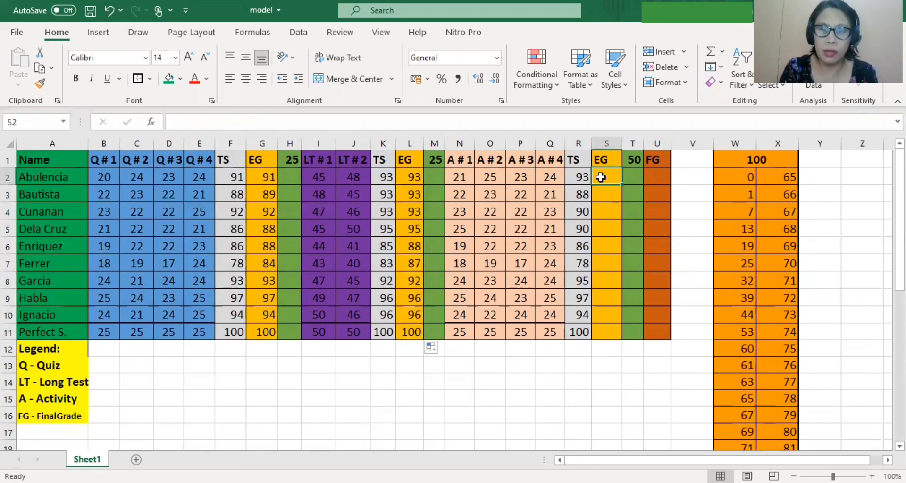
pyautogui.write('=')
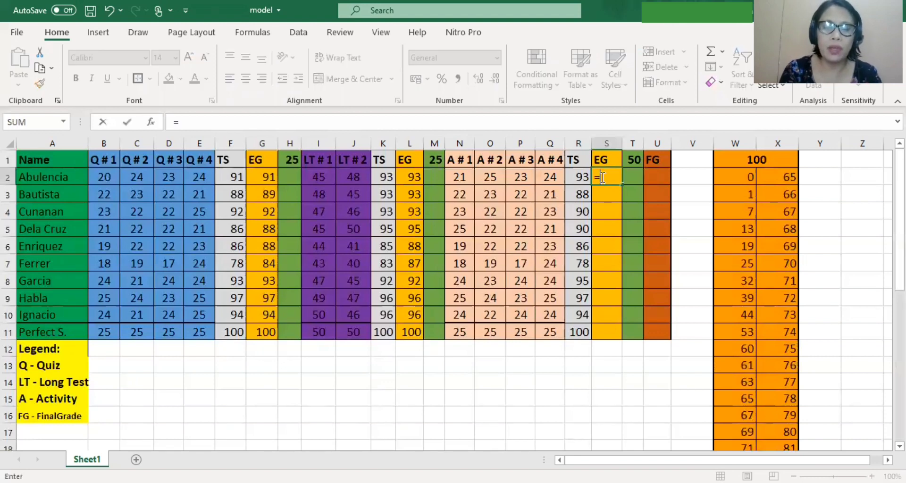
pyautogui.write('vlookup')
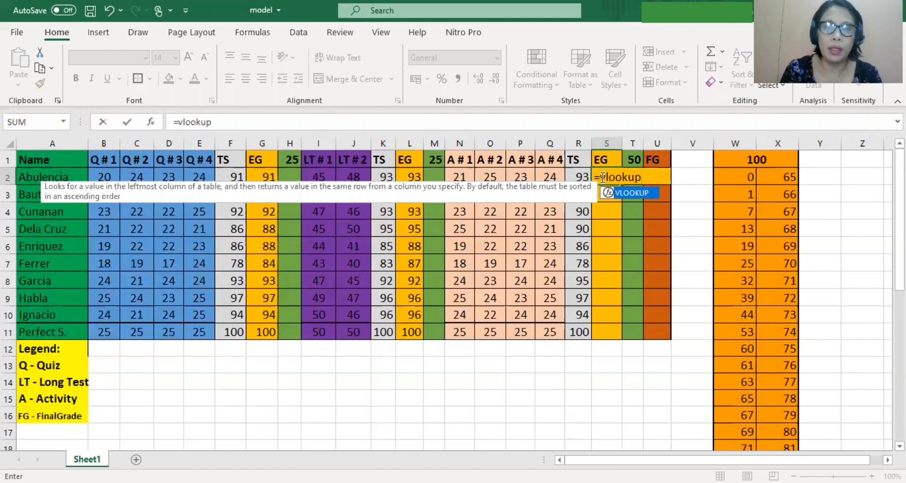
pyautogui.write('(')
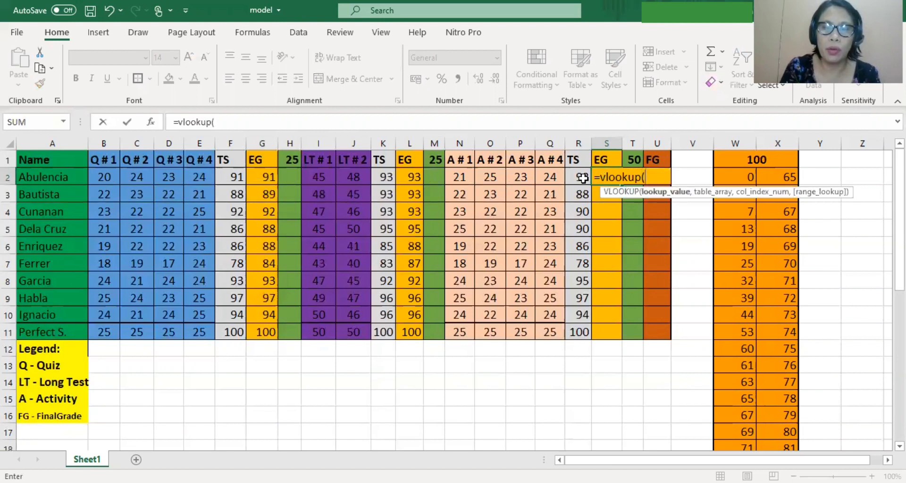
pyautogui.click(583, 177)
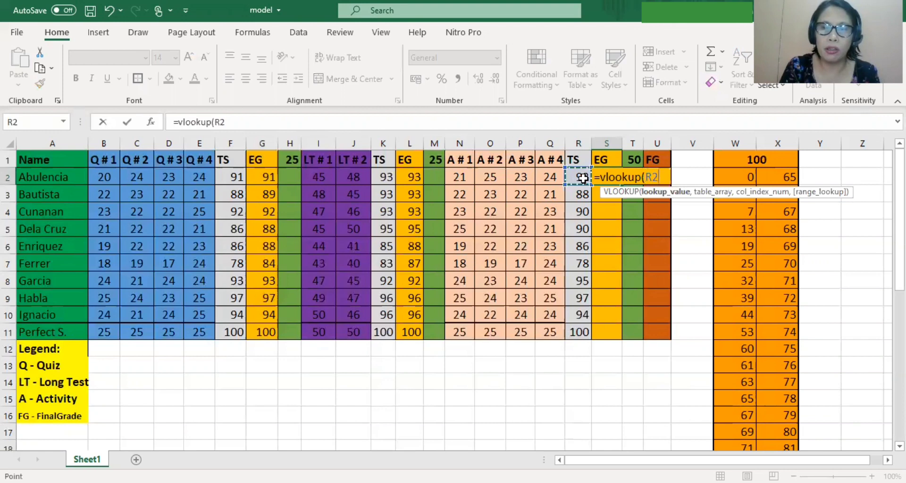
pyautogui.write(',')
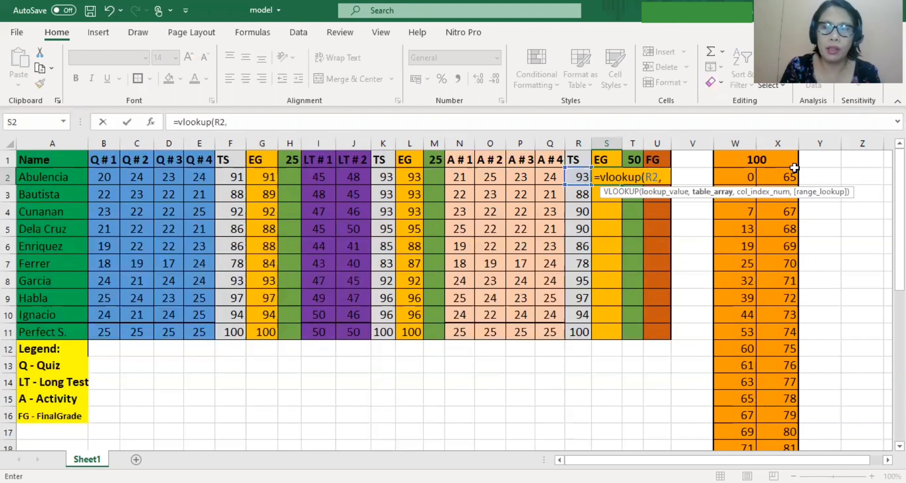
# Complete the VLOOKUP in S2 with table range W2:X37, column index 2 and approximate match TRUE
pyautogui.click(741, 181)
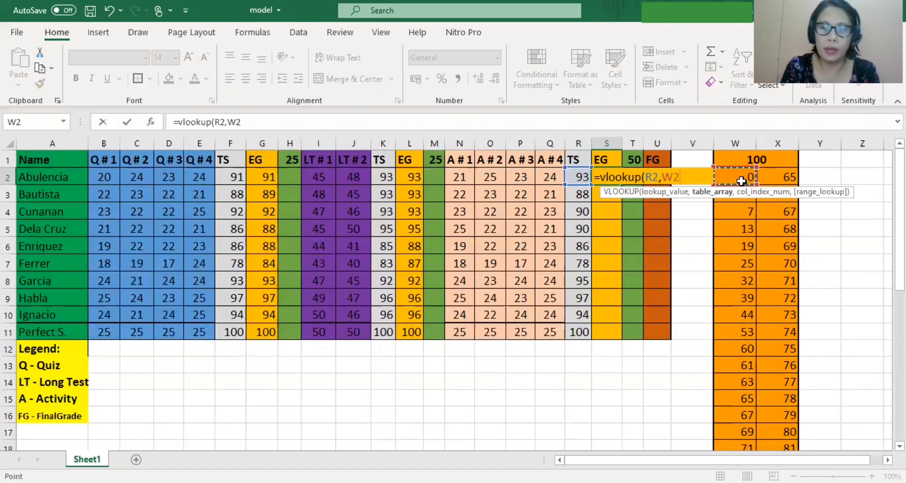
pyautogui.hotkey('shift', 'Right')
pyautogui.hotkey('shift', 'Down')
pyautogui.hotkey('shift', 'Down')
pyautogui.hotkey('shift', 'Down')
pyautogui.hotkey('shift', 'Down')
pyautogui.hotkey('shift', 'Down')
pyautogui.hotkey('shift', 'Down')
pyautogui.hotkey('shift', 'Down')
pyautogui.hotkey('shift', 'Down')
pyautogui.hotkey('shift', 'Down')
pyautogui.hotkey('shift', 'Down')
pyautogui.hotkey('shift', 'Down')
pyautogui.hotkey('shift', 'Down')
pyautogui.hotkey('shift', 'Down')
pyautogui.hotkey('shift', 'Down')
pyautogui.hotkey('shift', 'Down')
pyautogui.hotkey('shift', 'Down')
pyautogui.hotkey('shift', 'Down')
pyautogui.hotkey('shift', 'Down')
pyautogui.hotkey('shift', 'Down')
pyautogui.hotkey('shift', 'Down')
pyautogui.hotkey('shift', 'Down')
pyautogui.hotkey('shift', 'Down')
pyautogui.scroll(6, 741, 181)
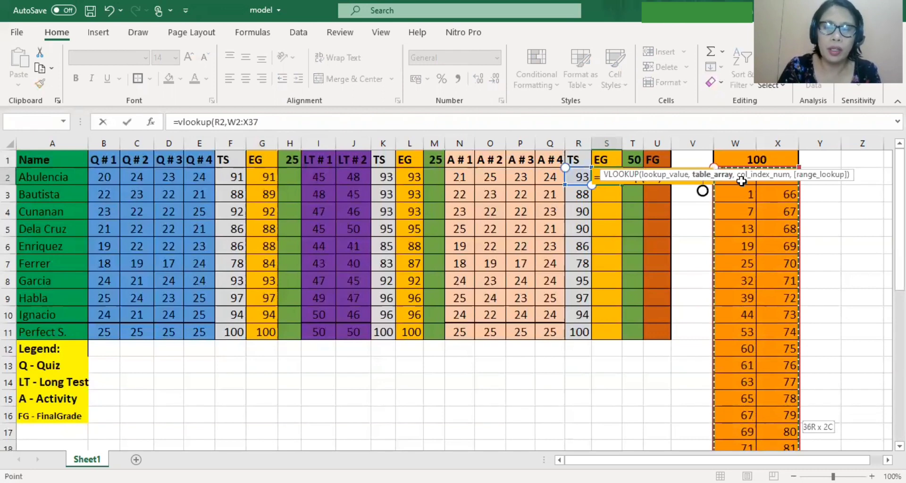
pyautogui.write(',2')
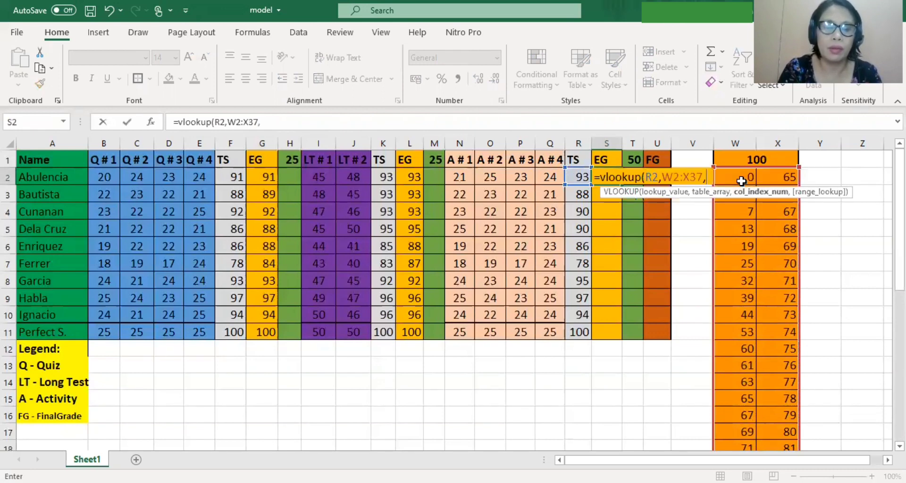
pyautogui.write(',true)')
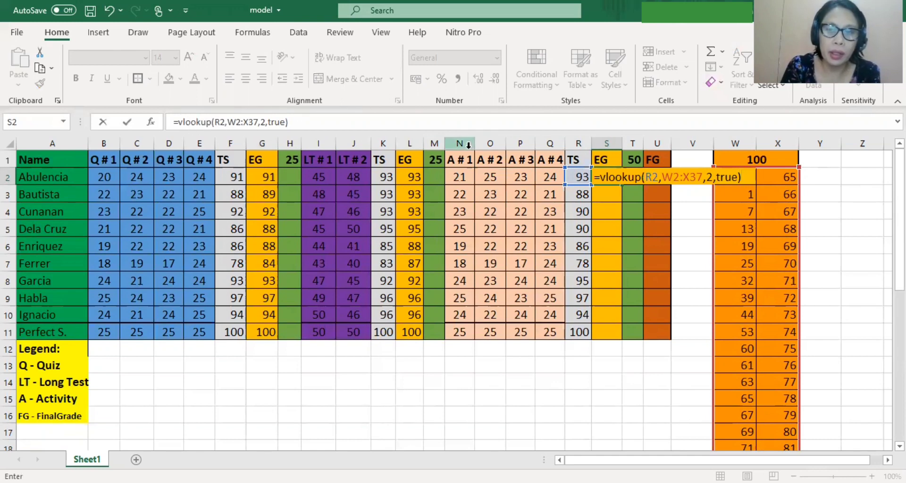
# Lock the table rows in the S2 formula as W$2:X$37, enter it and fill it down to S11
pyautogui.click(675, 176)
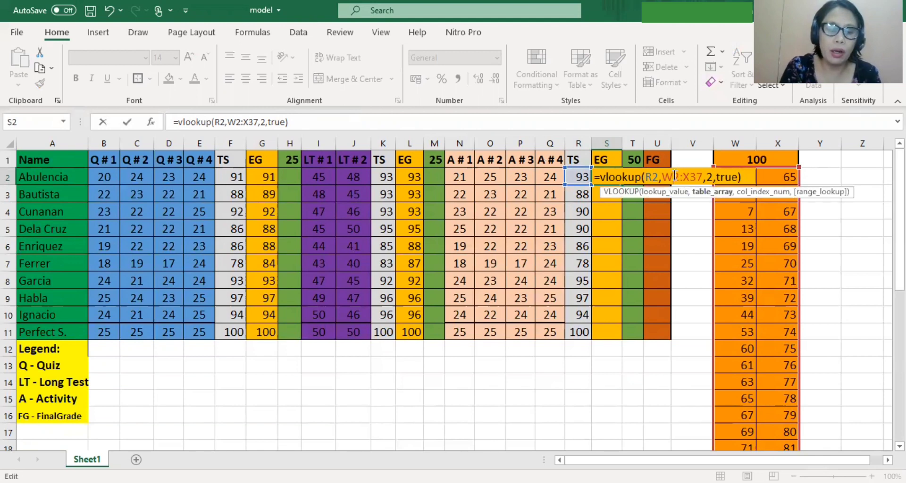
pyautogui.write('$')
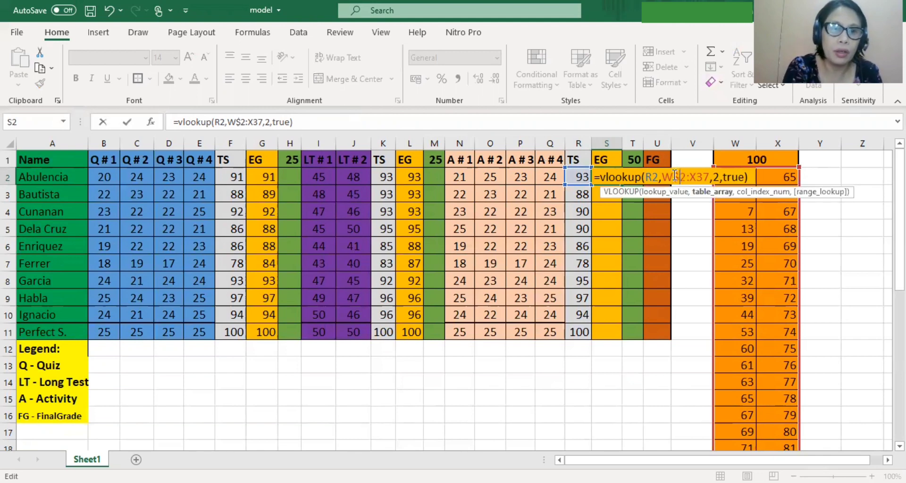
pyautogui.press('Right')
pyautogui.press('Right')
pyautogui.press('Right')
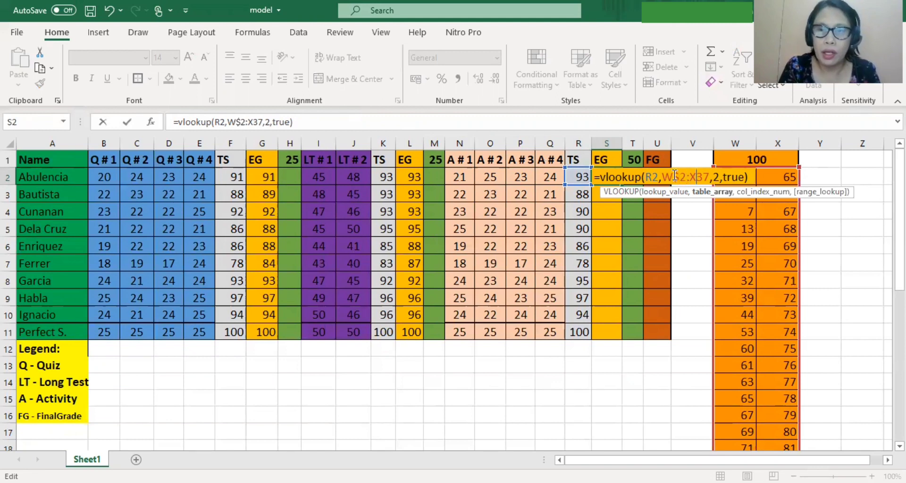
pyautogui.write('$')
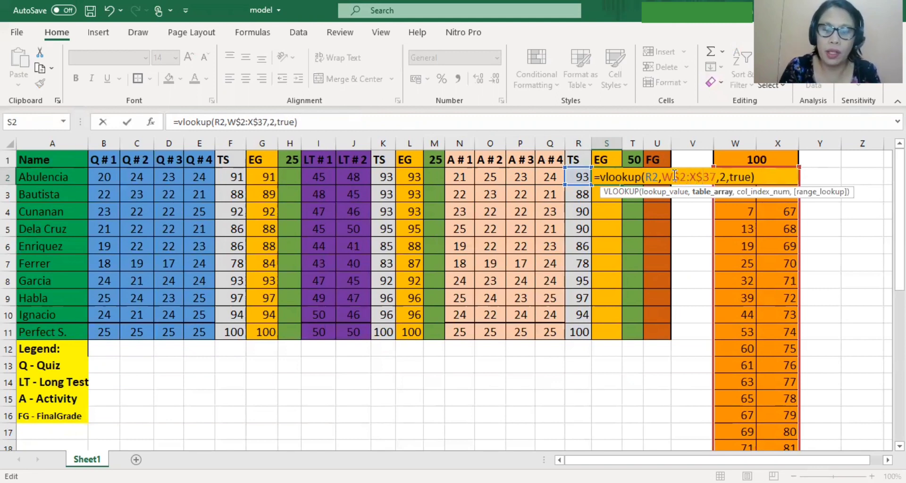
pyautogui.hotkey('ctrl', 'Return')
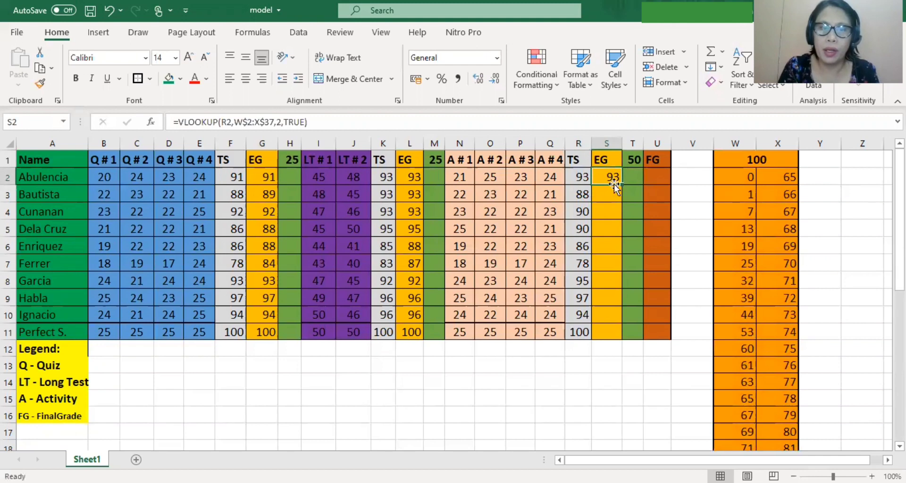
pyautogui.moveTo(622, 185); pyautogui.dragTo(611, 338)
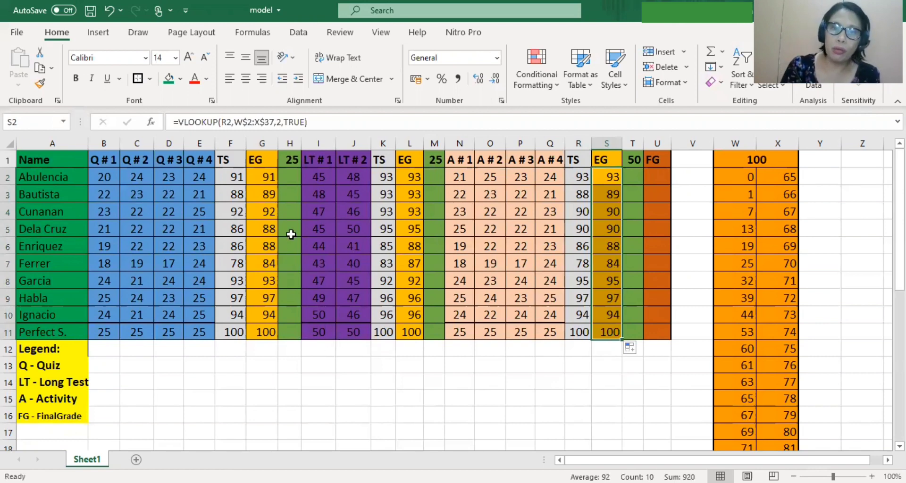
# Enter the weighted quiz grade formula =G2*.25 in H2 and fill it down to H11
pyautogui.click(289, 177)
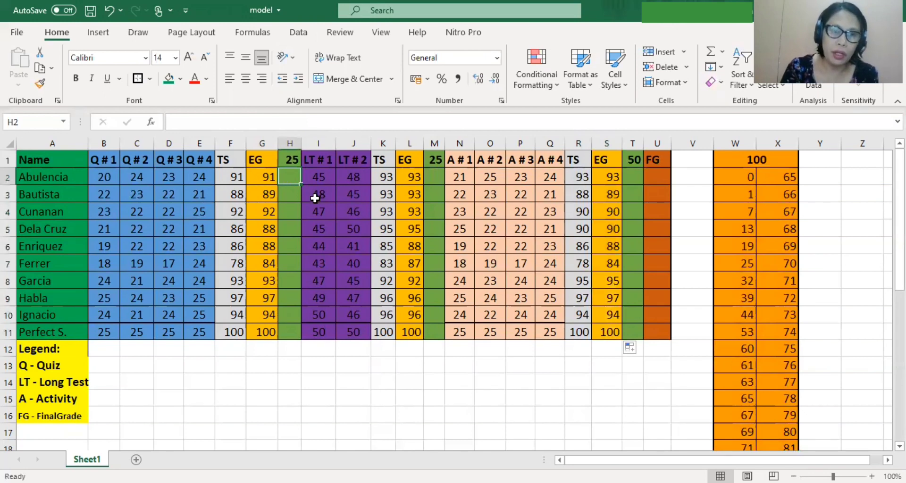
pyautogui.write('=')
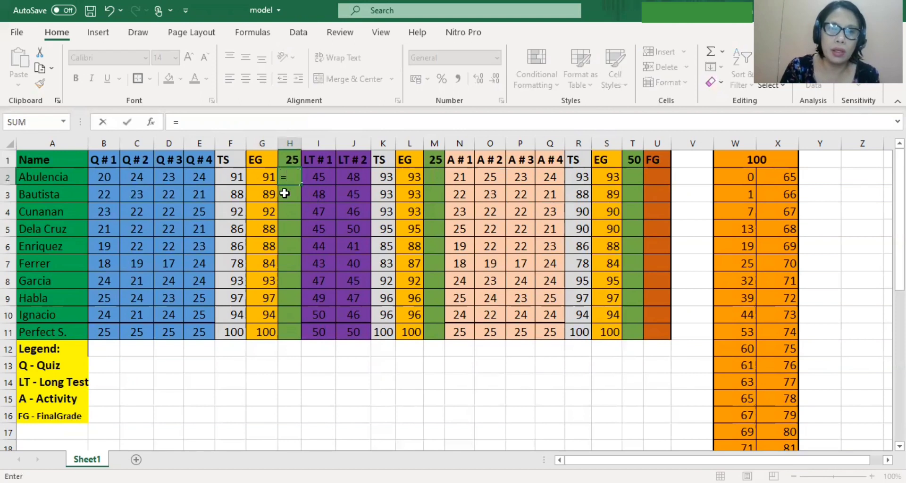
pyautogui.click(263, 177)
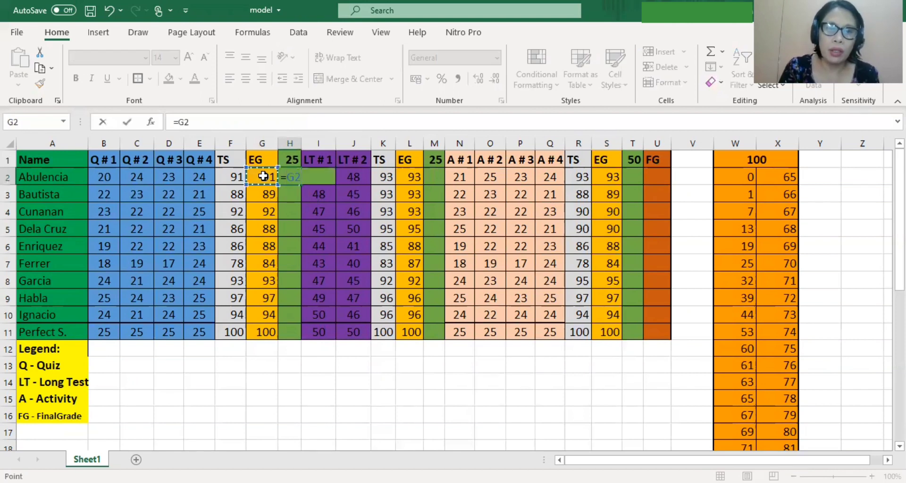
pyautogui.write('*')
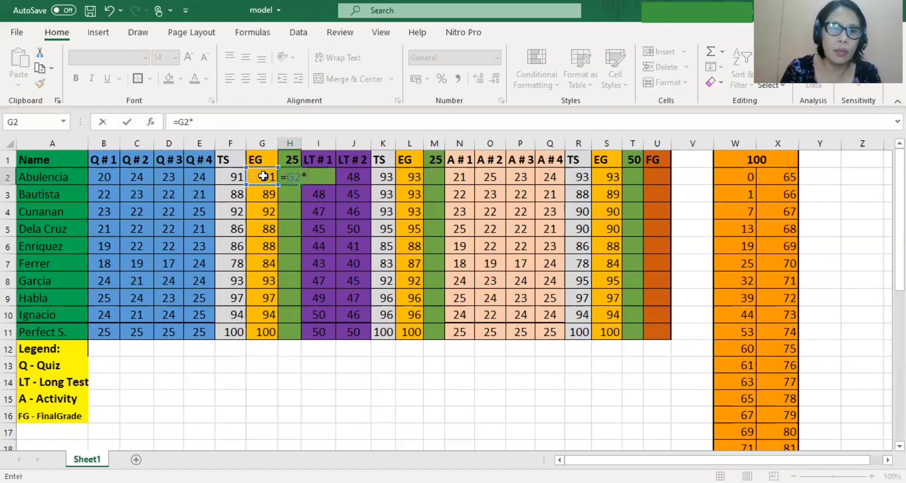
pyautogui.write('.25')
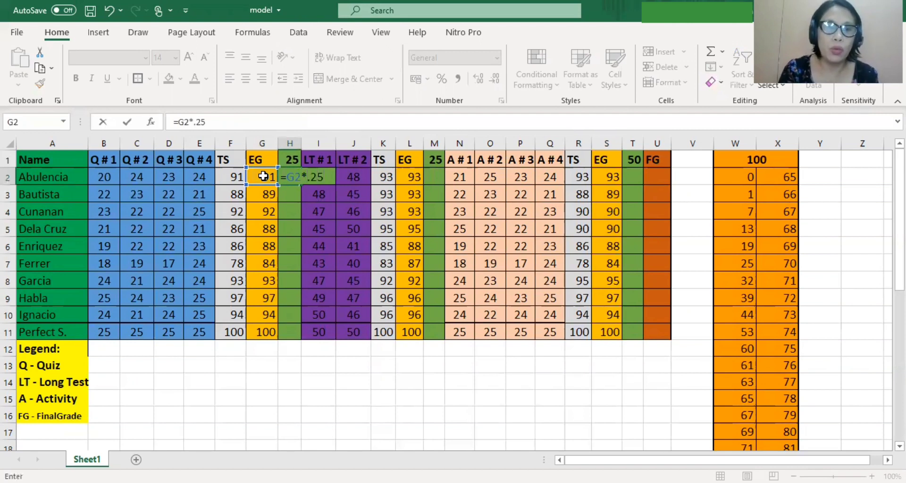
pyautogui.press('Return')
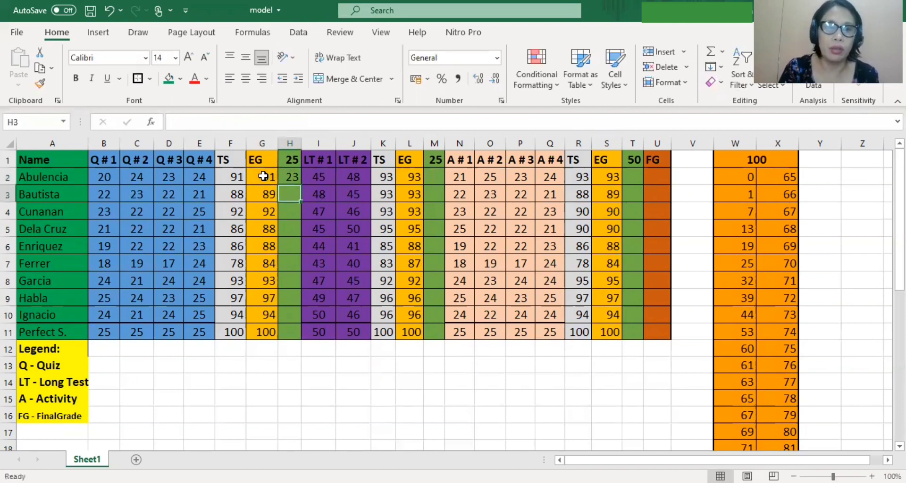
pyautogui.click(291, 180)
pyautogui.moveTo(300, 186); pyautogui.dragTo(303, 336)
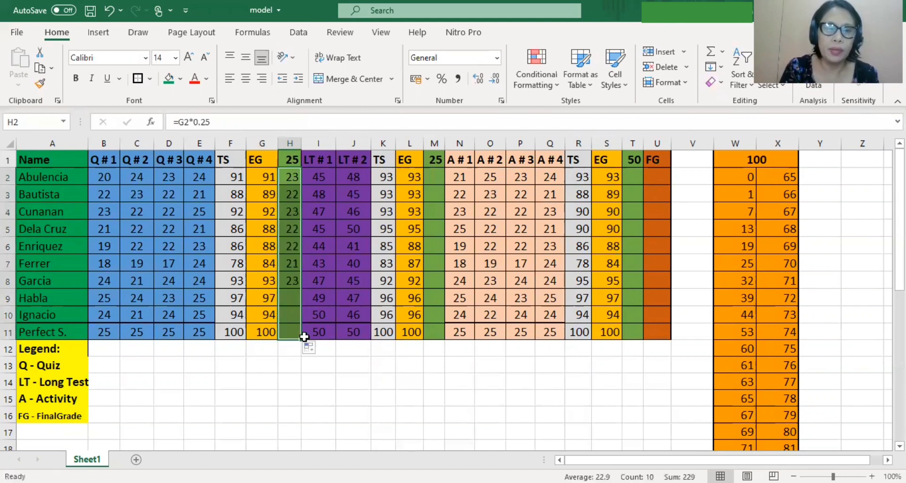
# Enter the weighted long test grade formula =L2*.25 in M2 and fill it down to M11
pyautogui.click(440, 180)
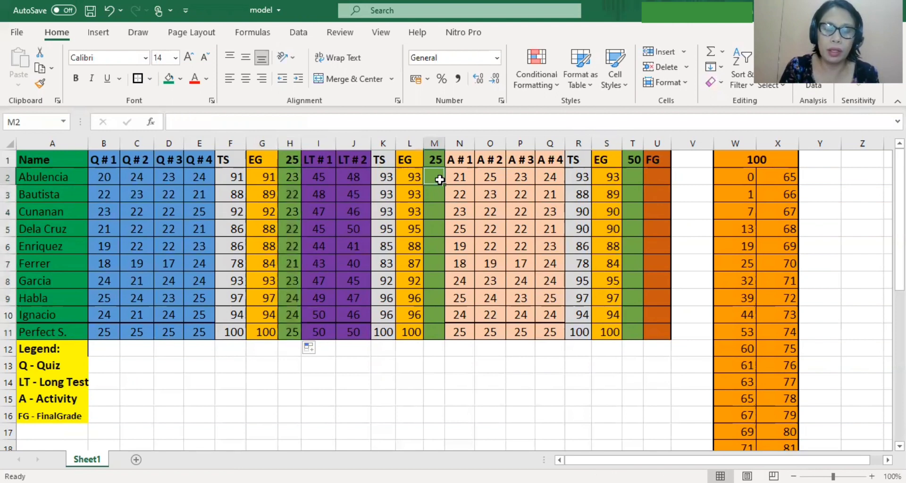
pyautogui.write('=')
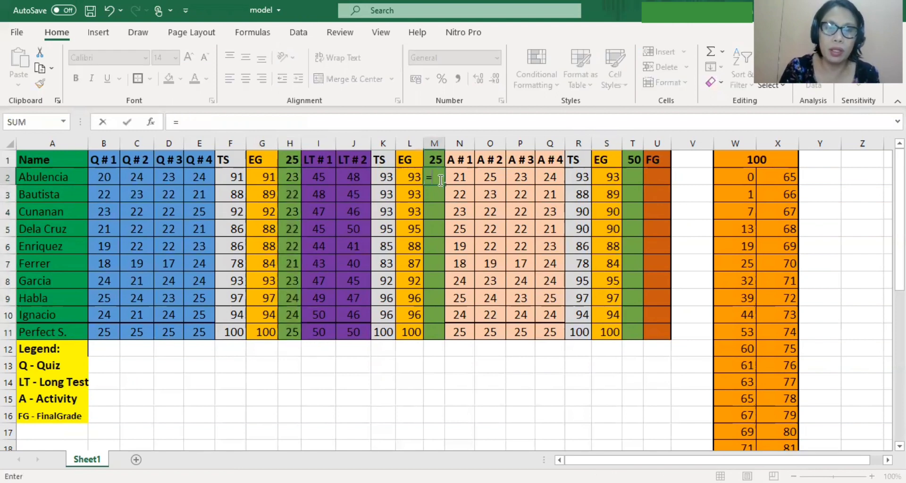
pyautogui.click(408, 177)
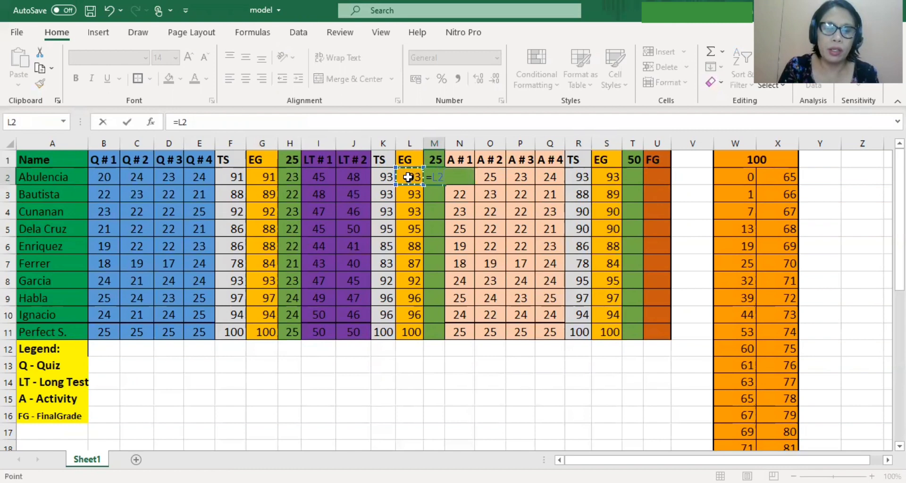
pyautogui.write('*')
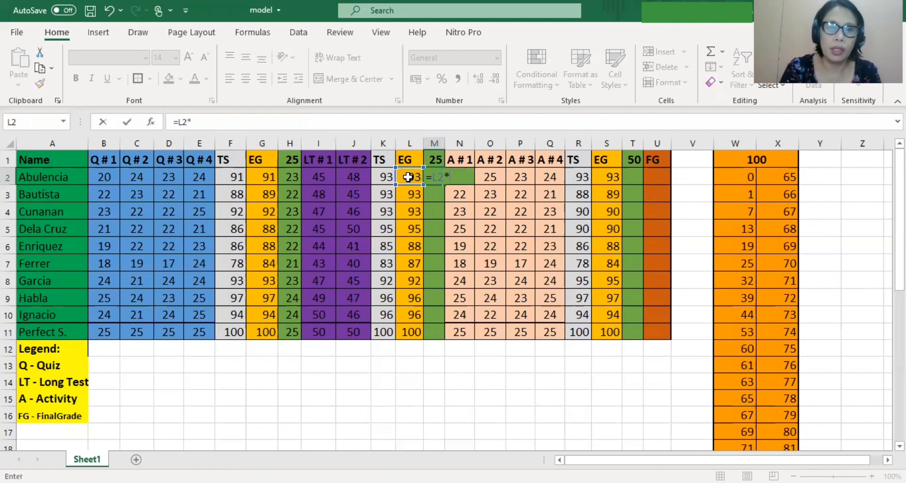
pyautogui.write('.25')
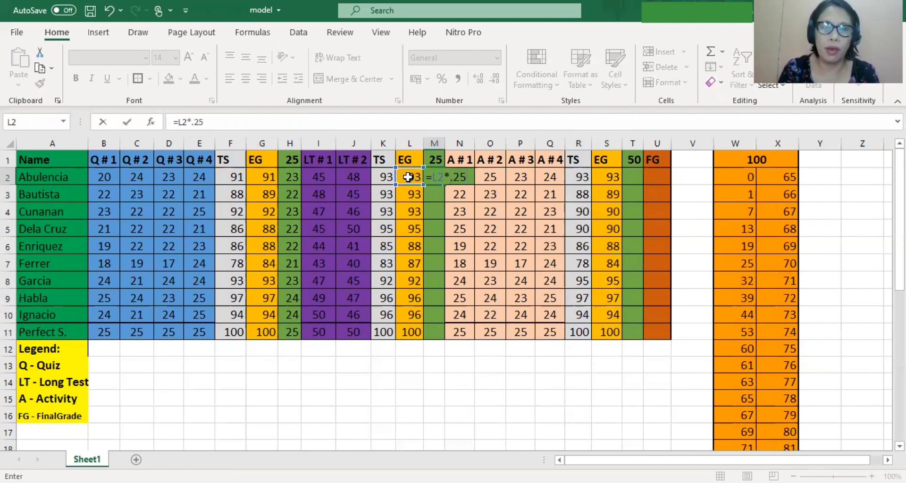
pyautogui.press('Return')
pyautogui.click(434, 177)
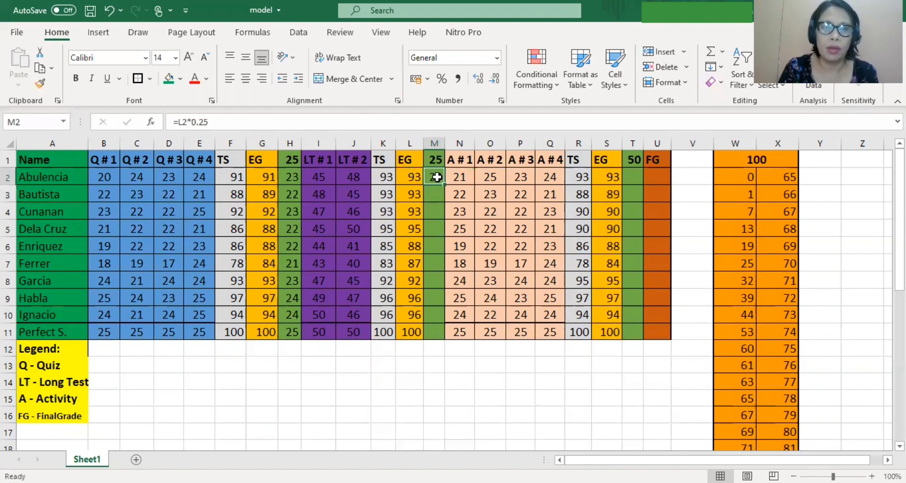
pyautogui.moveTo(445, 183); pyautogui.dragTo(453, 336)
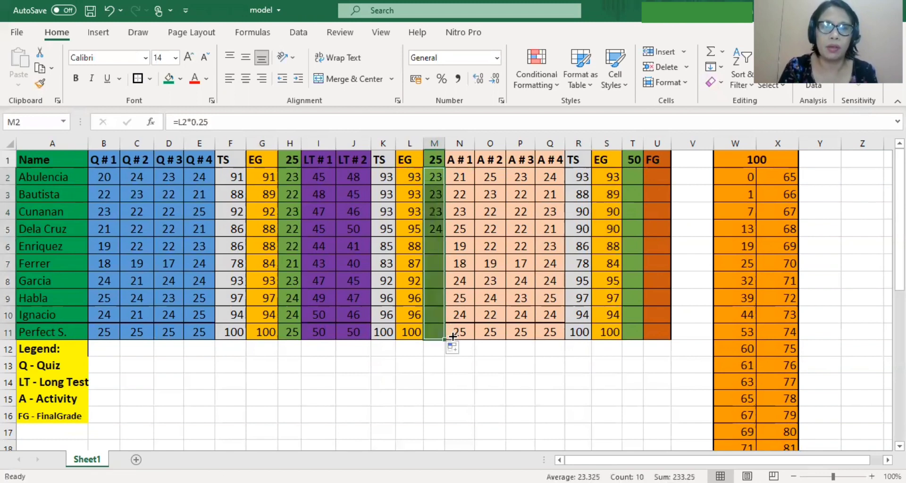
# Enter the weighted activity grade formula =S2*.5 in T2 and fill it down to T11
pyautogui.click(632, 173)
pyautogui.write('=')
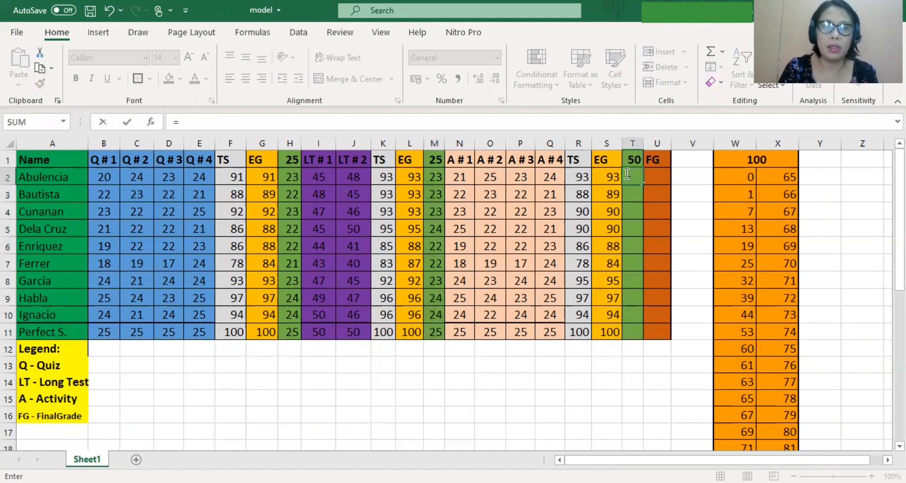
pyautogui.click(608, 178)
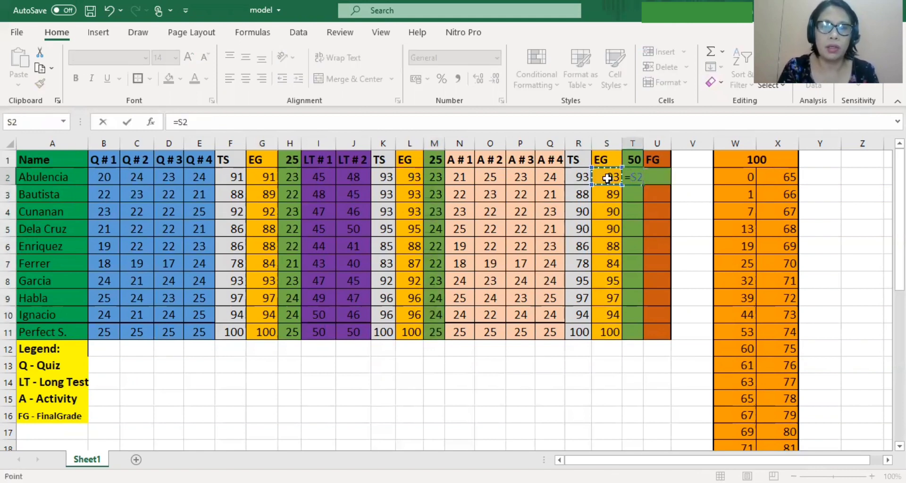
pyautogui.write('*')
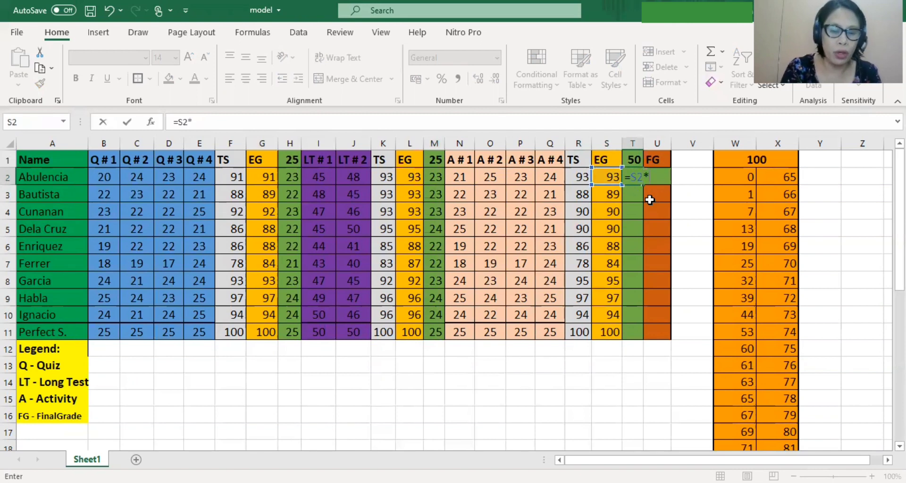
pyautogui.write('.5')
pyautogui.press('Return')
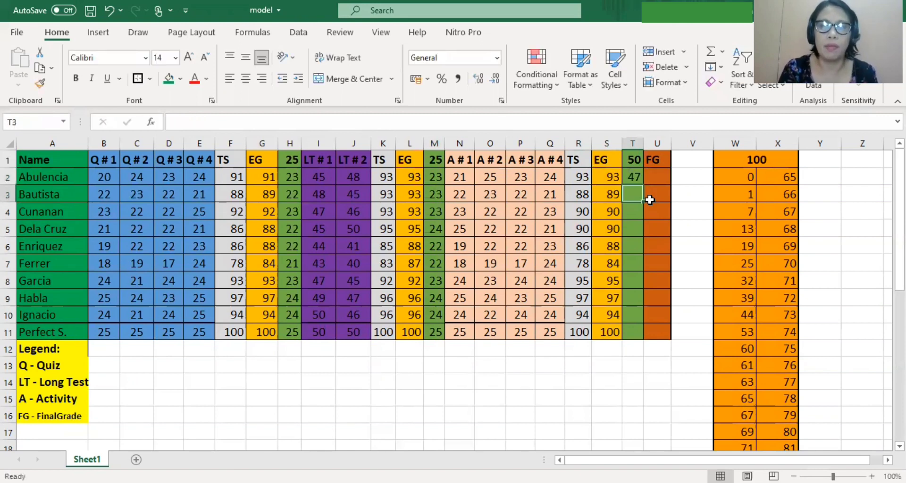
pyautogui.click(634, 178)
pyautogui.moveTo(635, 178); pyautogui.dragTo(646, 336)
pyautogui.click(637, 179)
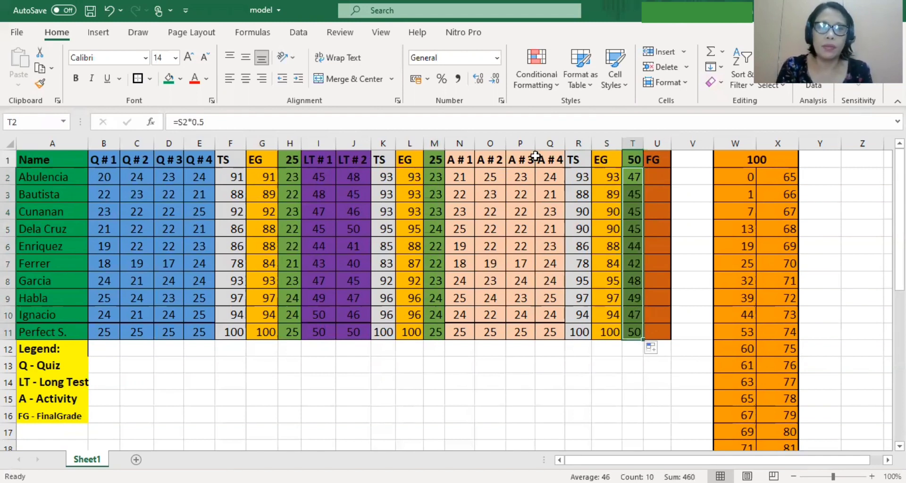
# Write the final grade formula =sum(H2+M2+T2) in U2, adding the weighted quiz, long test and activity grades
pyautogui.click(655, 177)
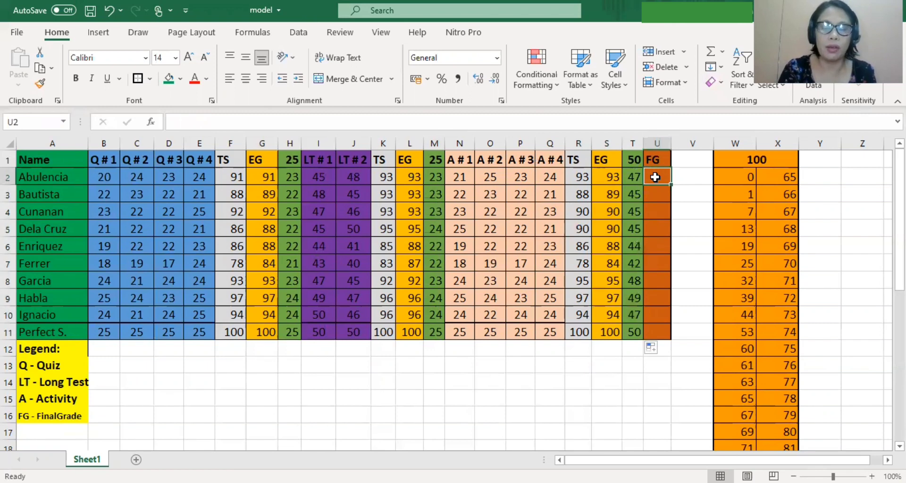
pyautogui.write('=')
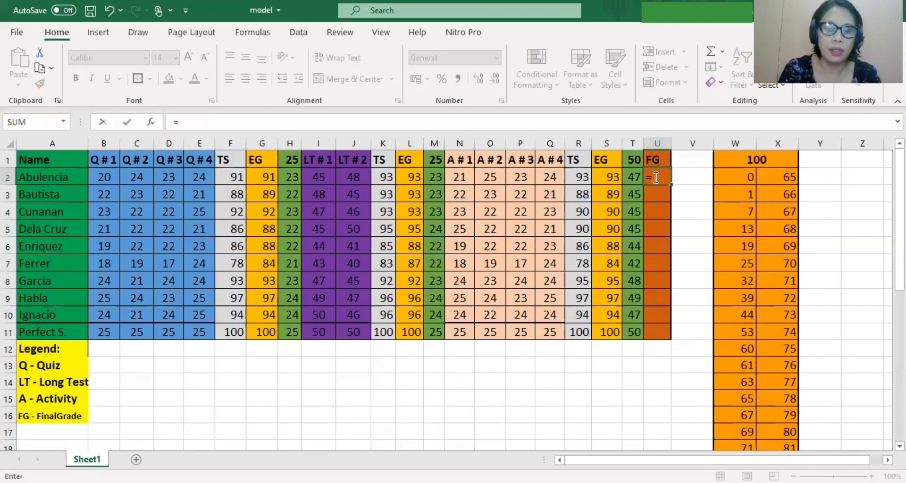
pyautogui.write('sum(')
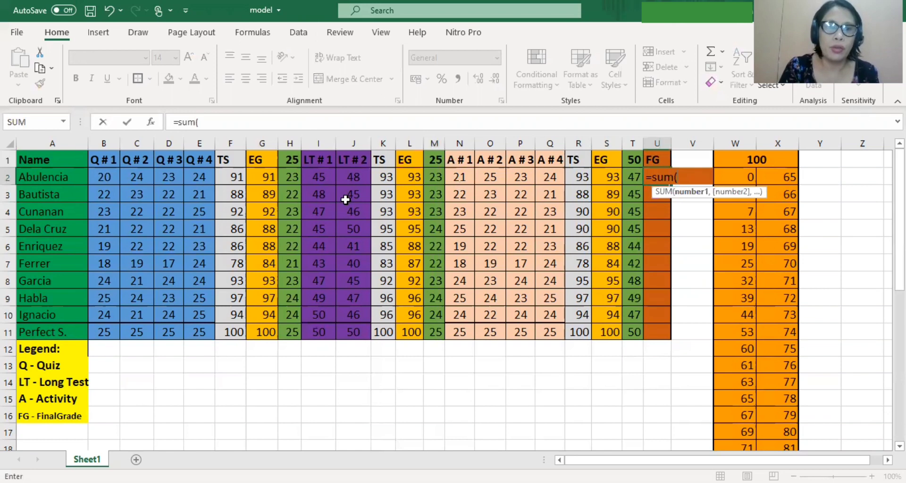
pyautogui.click(294, 177)
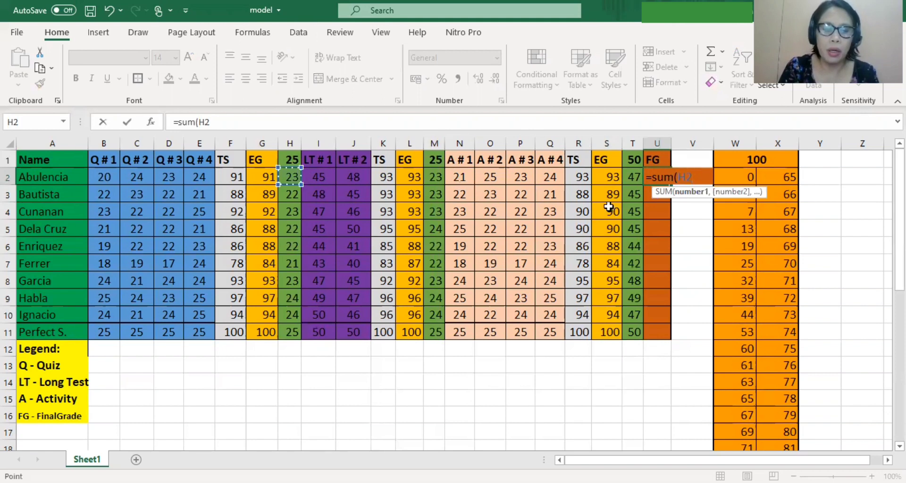
pyautogui.write('+')
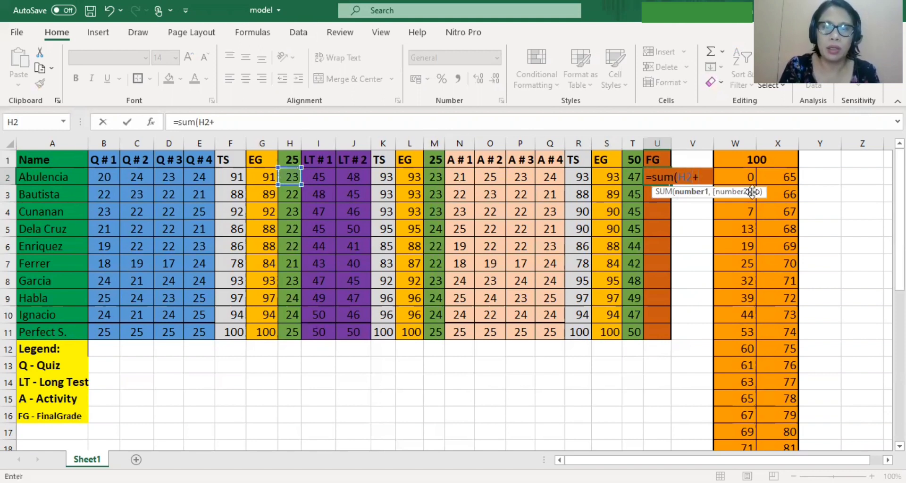
pyautogui.click(436, 176)
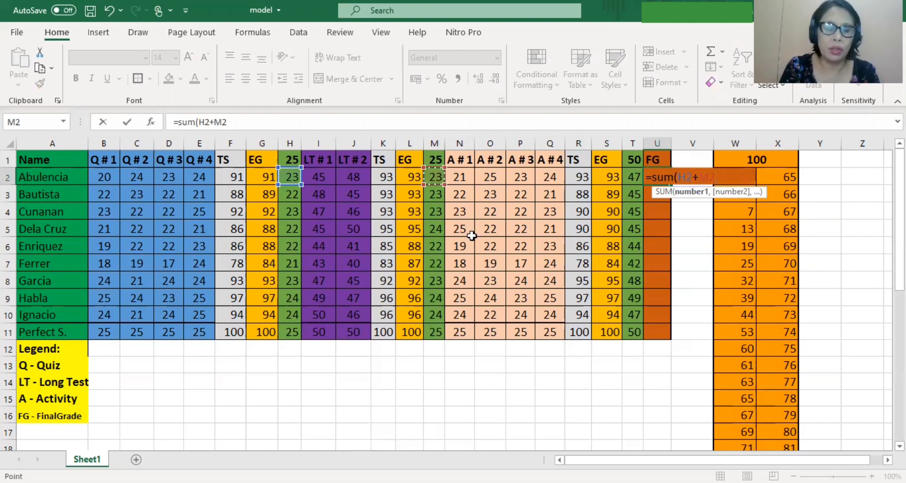
pyautogui.write('+')
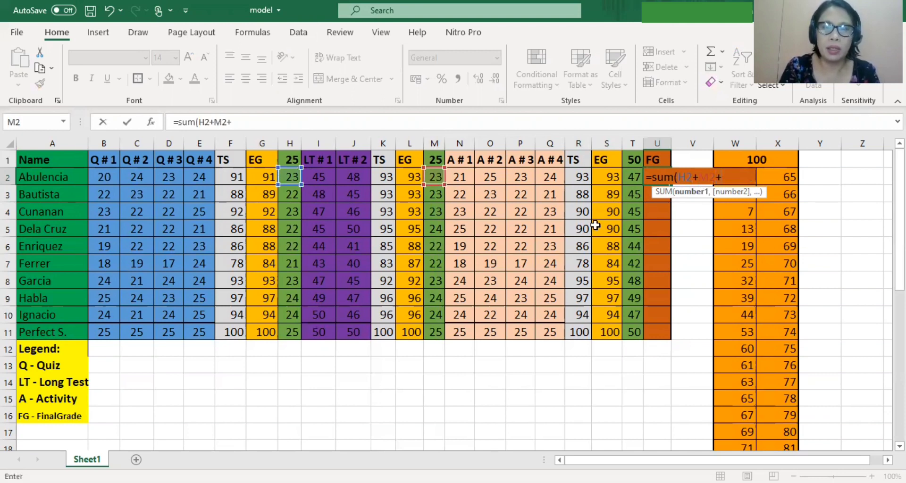
pyautogui.click(629, 178)
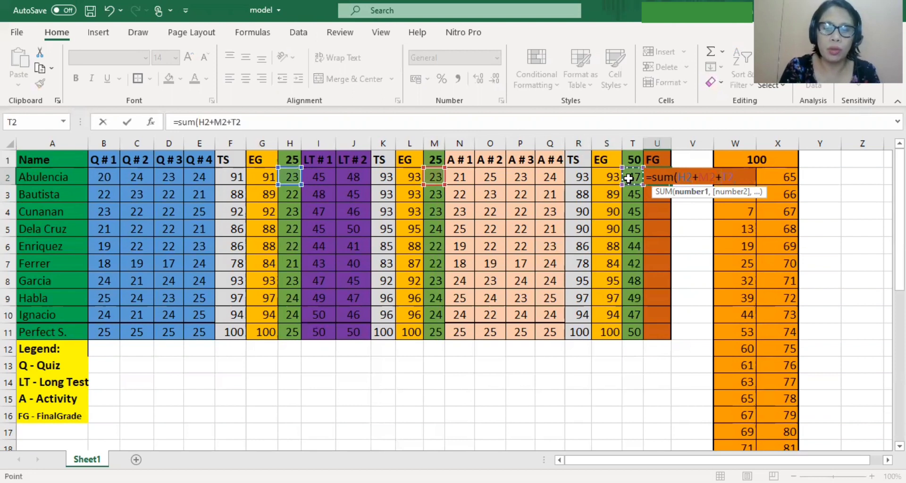
pyautogui.write(')')
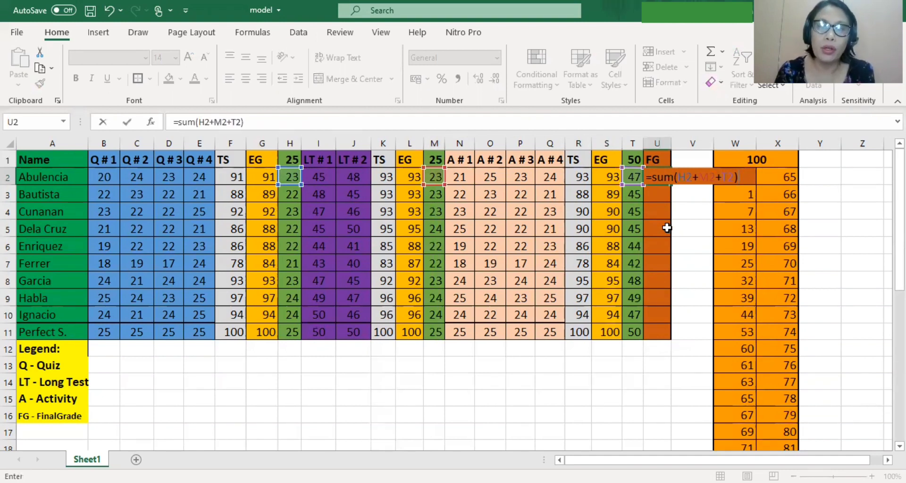
# Wrap the U2 sum in ROUND with 0 decimal digits and enter the formula =round(sum(H2+M2+T2),0)
pyautogui.click(654, 175)
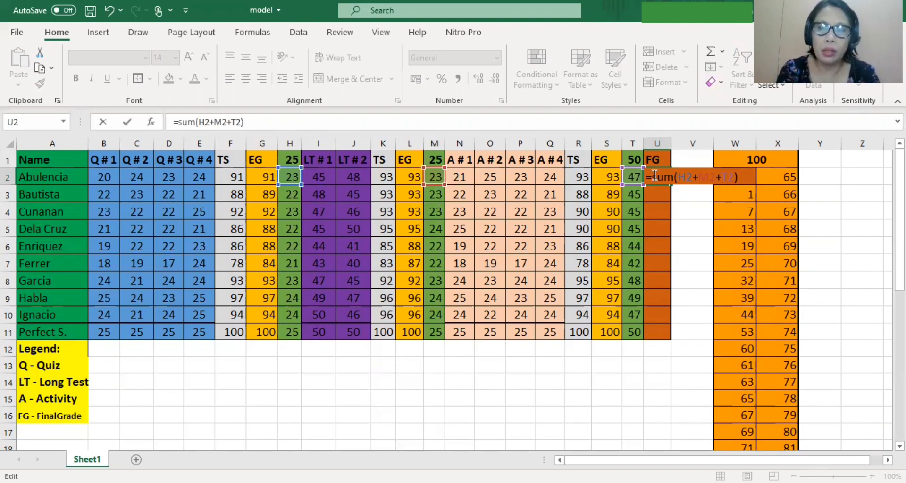
pyautogui.write('round')
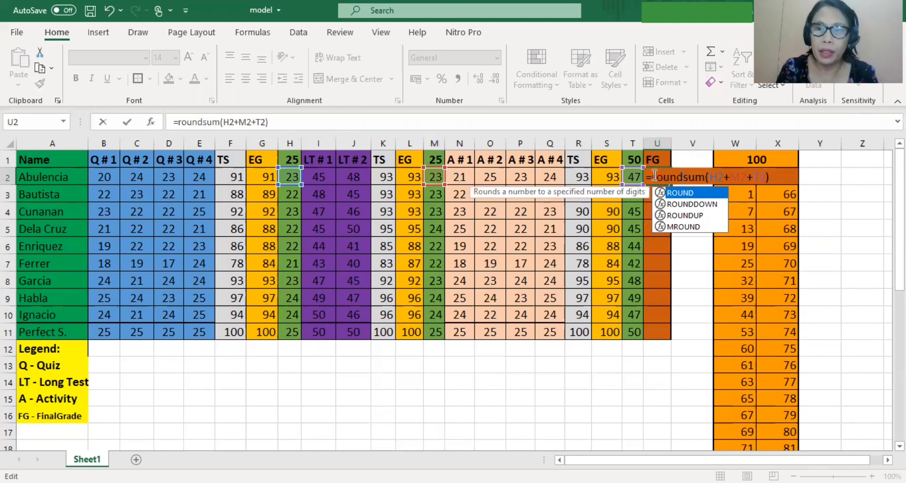
pyautogui.write('(')
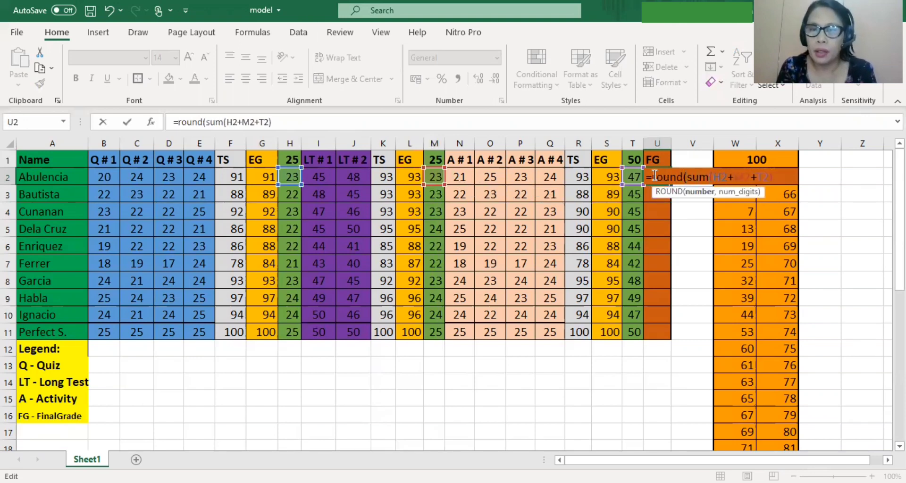
pyautogui.press('Right')
pyautogui.press('Right')
pyautogui.press('Right')
pyautogui.press('Right')
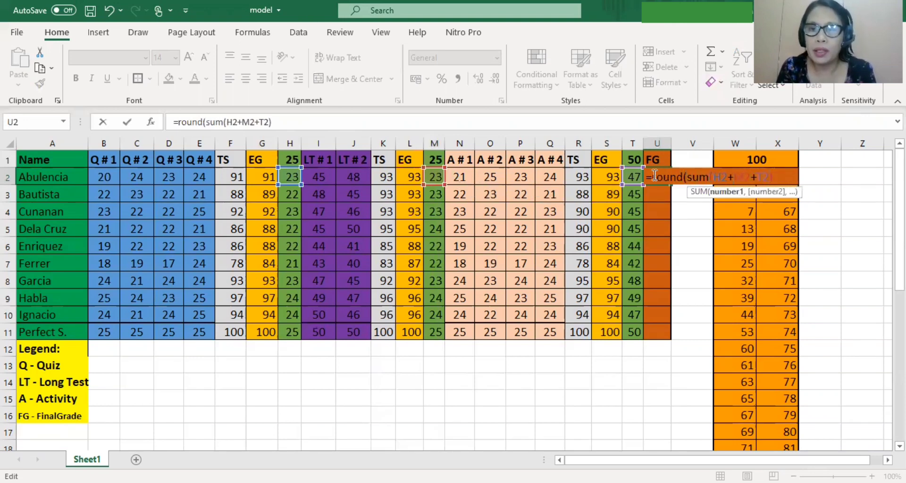
pyautogui.press('End')
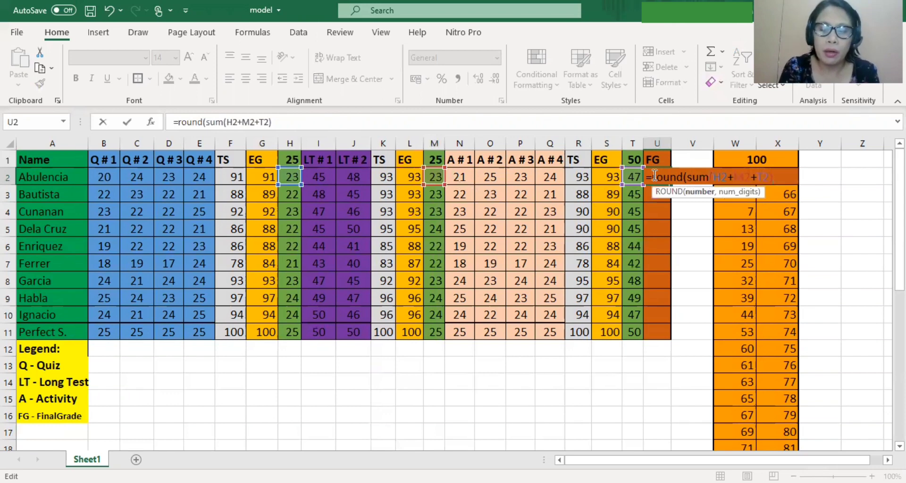
pyautogui.write(',0')
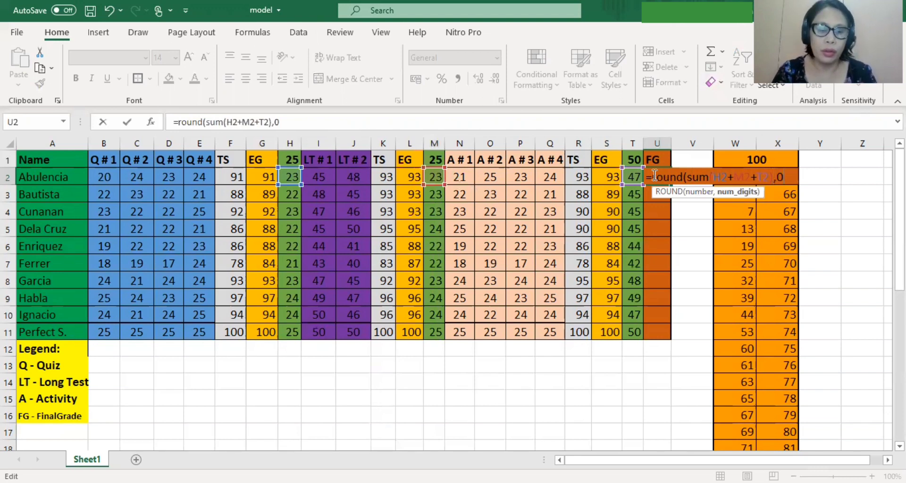
pyautogui.write(')')
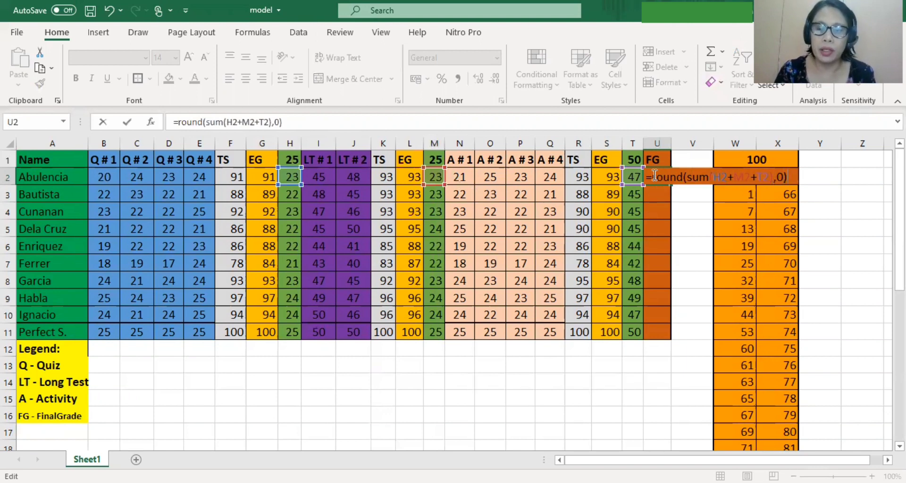
pyautogui.press('Return')
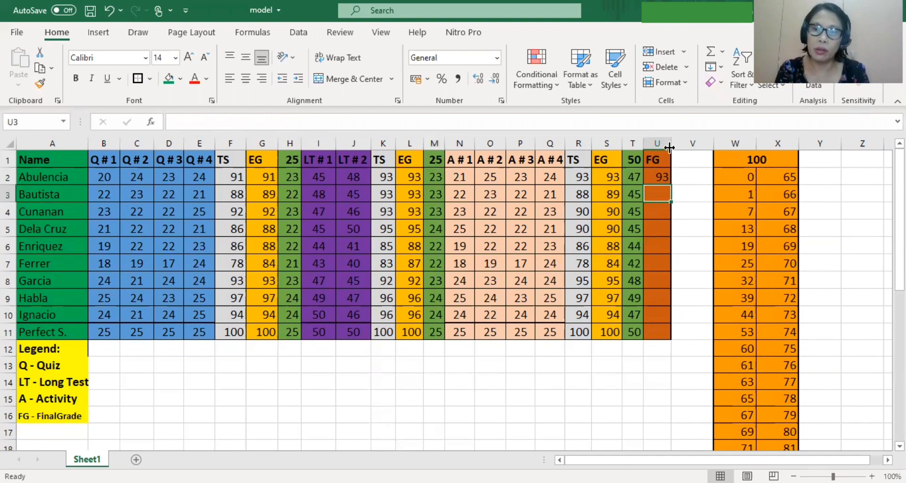
# Narrow the FG column slightly and fill the rounded final grade formula from U2 down to U11
pyautogui.moveTo(671, 144)
pyautogui.mouseDown()
pyautogui.moveTo(696, 143)
pyautogui.moveTo(669, 143)
pyautogui.mouseUp()
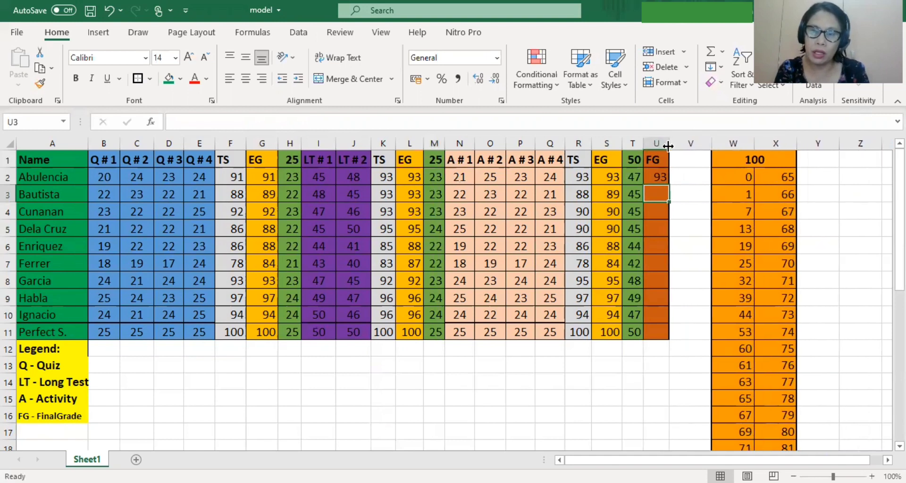
pyautogui.click(658, 175)
pyautogui.moveTo(669, 187); pyautogui.dragTo(684, 335)
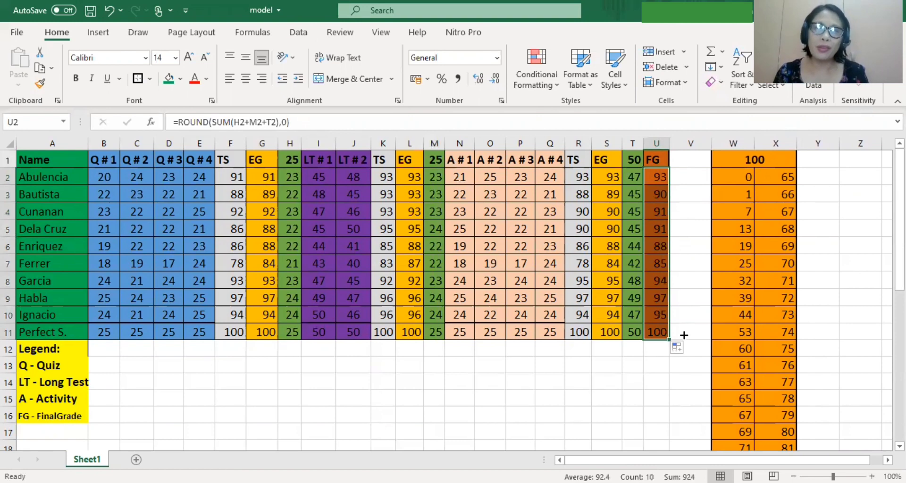